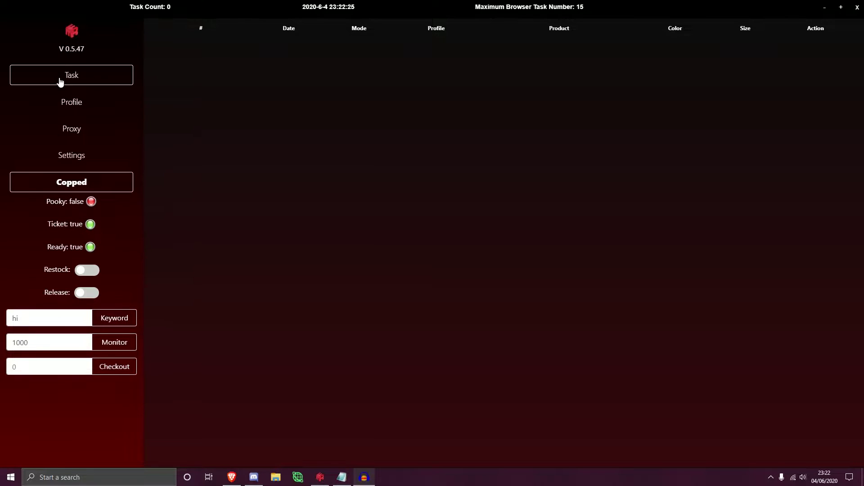
Turn on the Restock toggle in the Task page's left sidebar
click(88, 270)
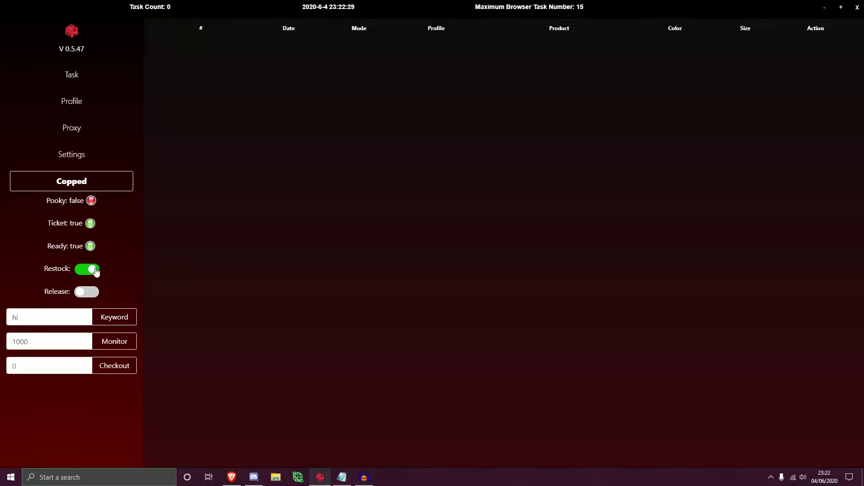
Turn Restock back off, and toggle Release on and off again
click(90, 270)
click(83, 292)
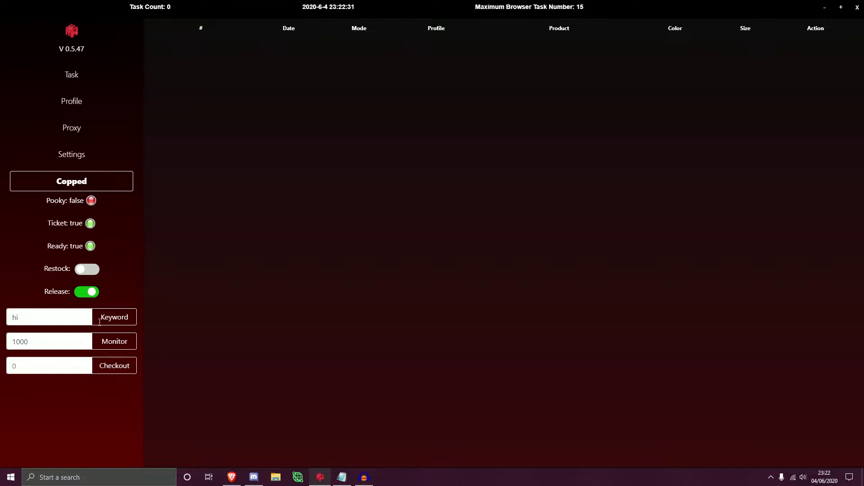
click(80, 293)
Reapply the unchanged keyword 'hi' and the monitor delay 1000
click(41, 318)
click(127, 319)
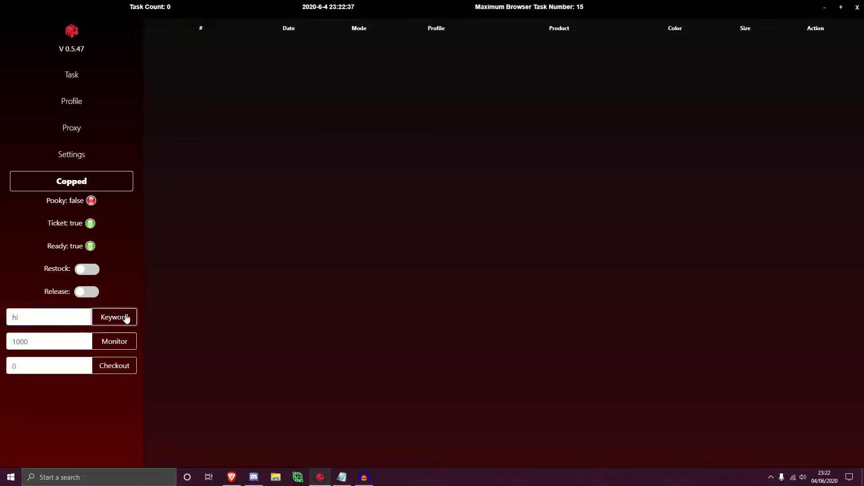
double_click(58, 342)
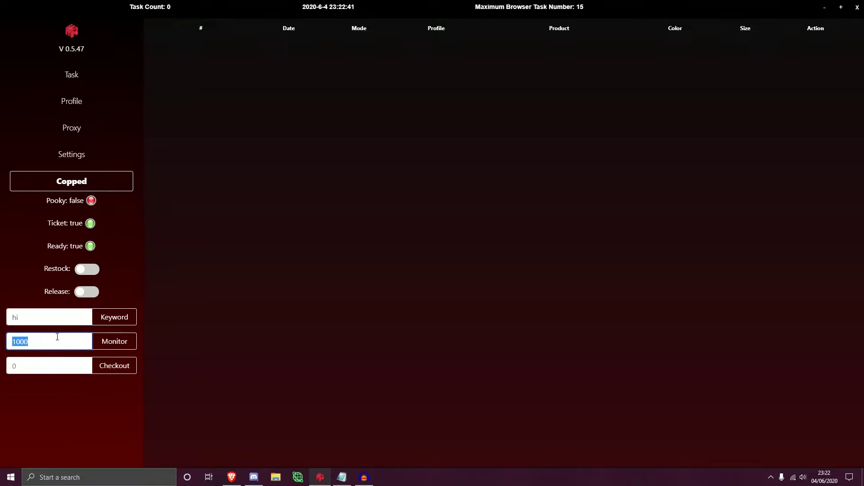
click(105, 349)
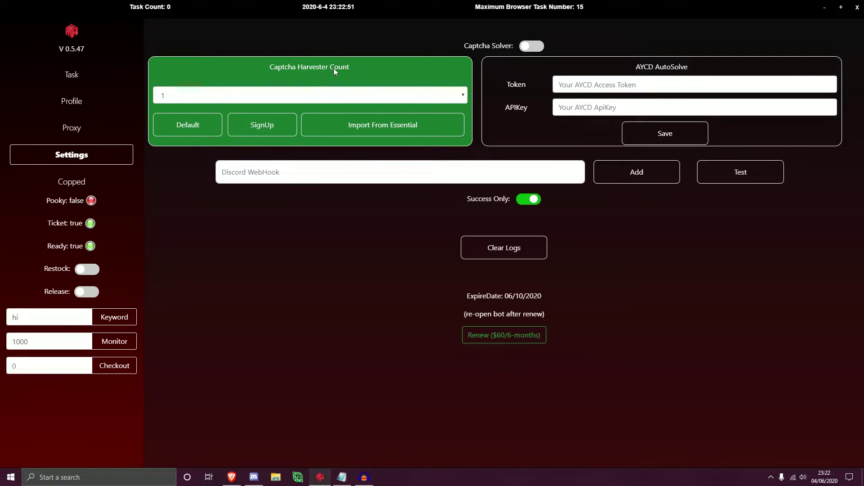
Set Captcha Harvester Count to 2 and close both harvester windows that appear
click(338, 96)
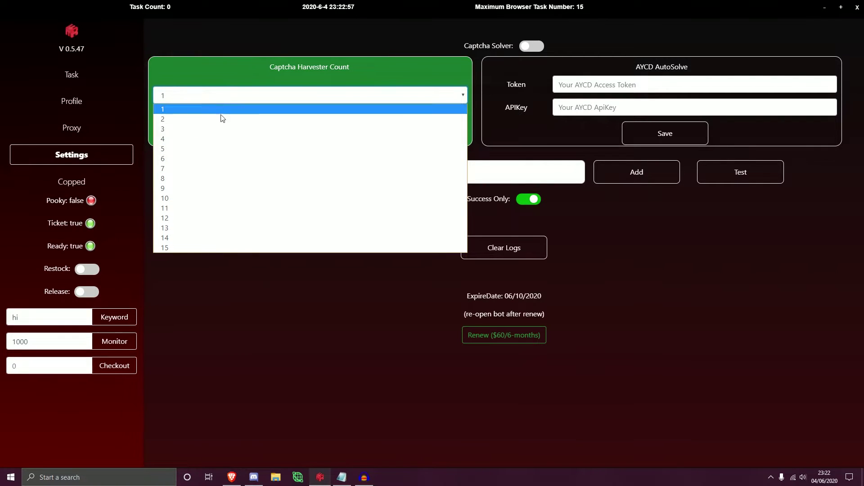
click(164, 120)
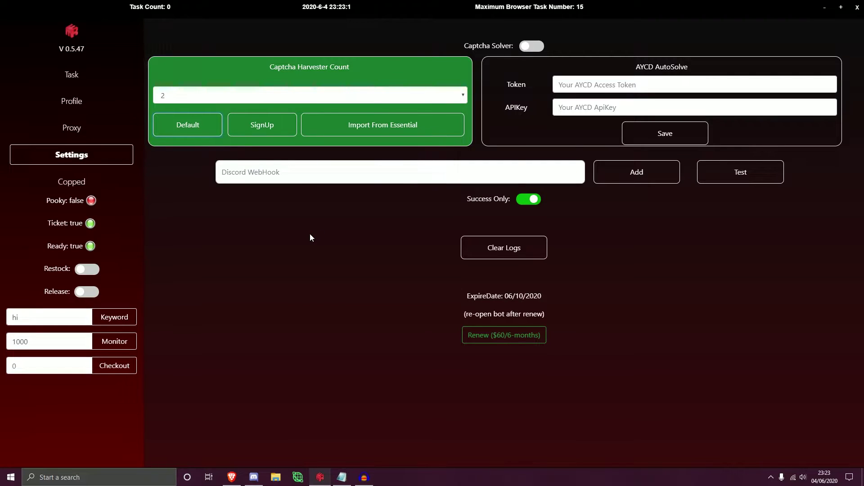
drag(415, 105, 597, 103)
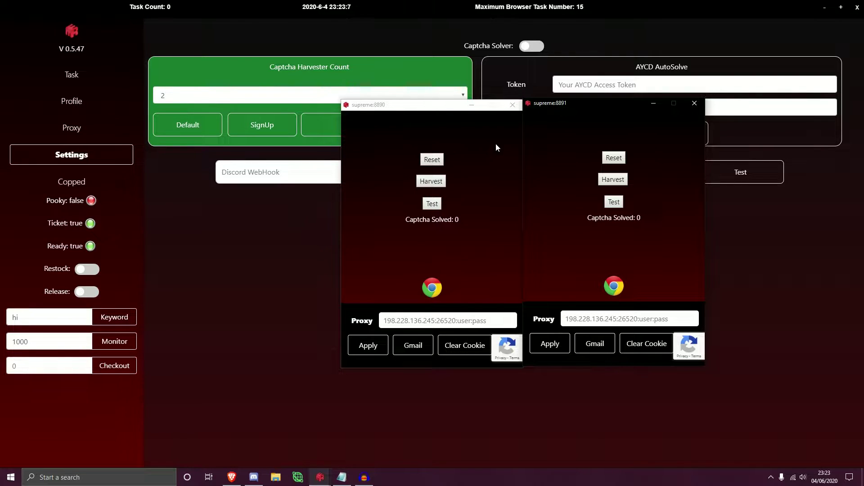
click(513, 105)
click(694, 103)
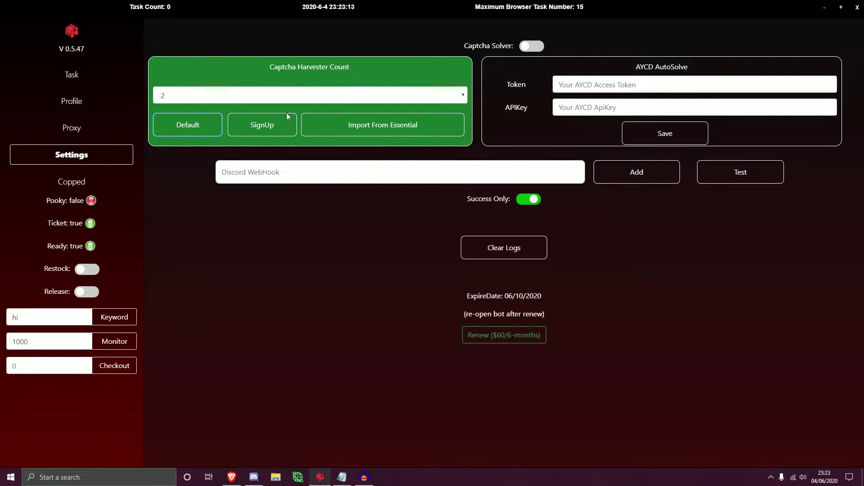
Open and close the two sign-up harvester windows, then start Import From Essential
click(270, 130)
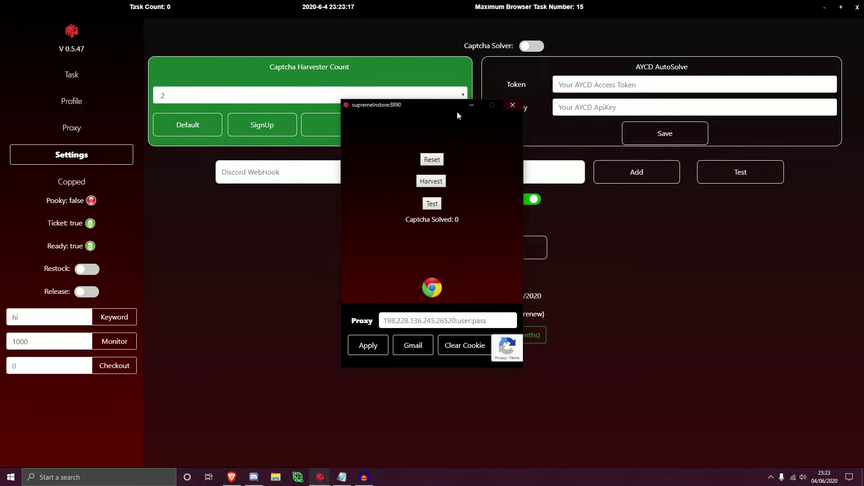
click(512, 105)
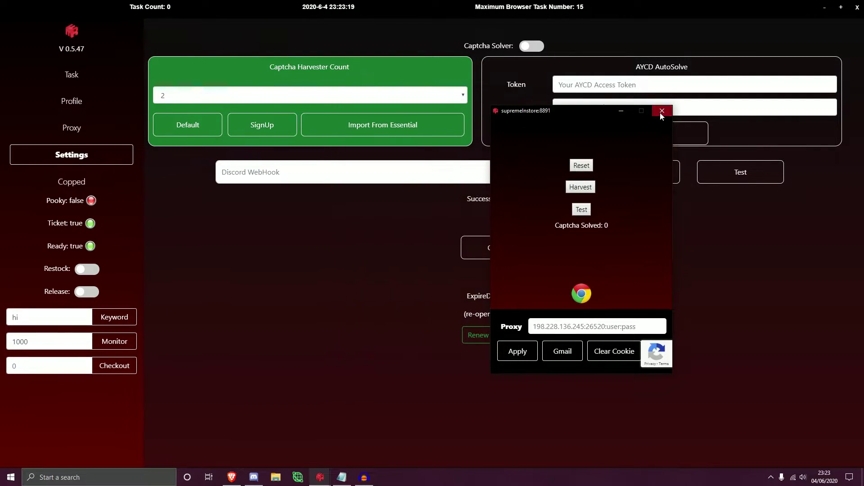
click(662, 111)
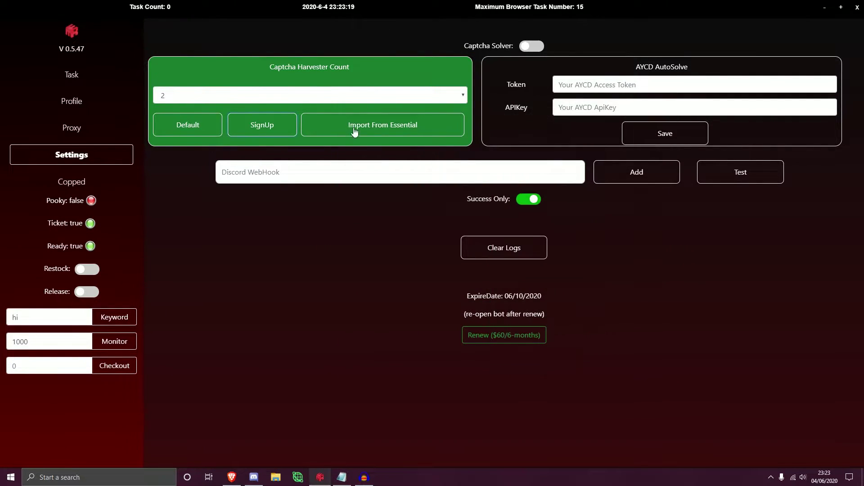
click(411, 130)
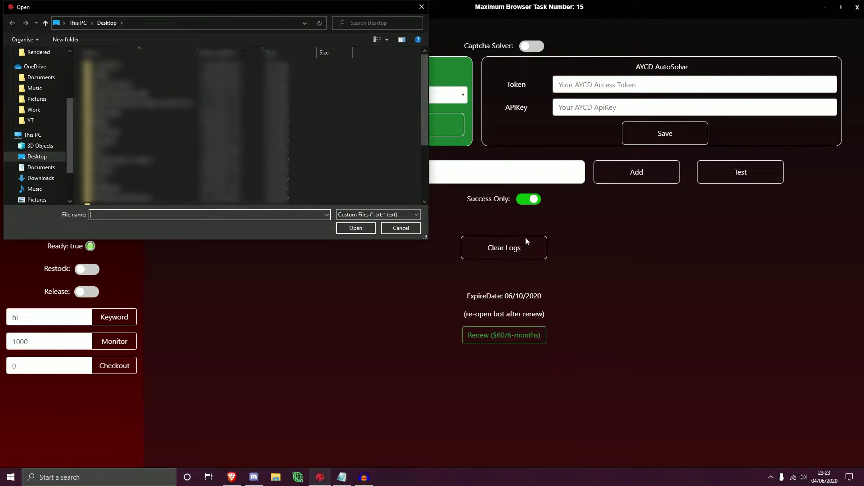
Cancel the Essential import, enable the Captcha Solver, and try Add/Test on the empty Discord WebHook
click(404, 229)
click(529, 47)
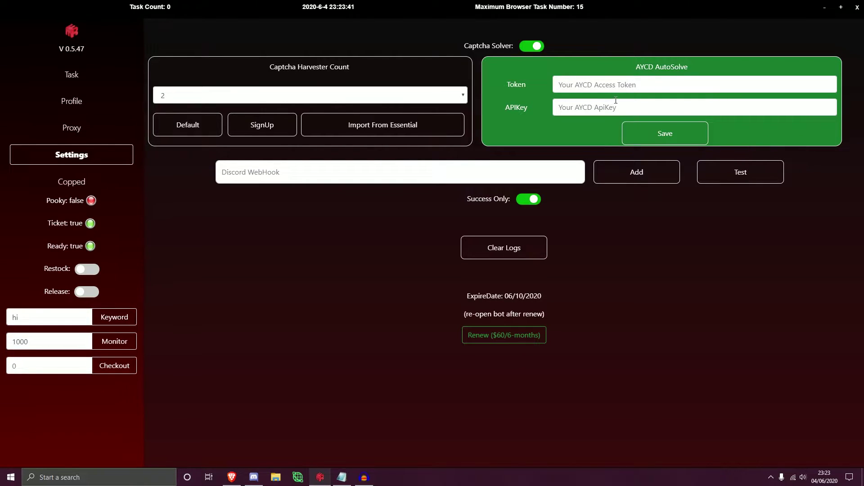
click(236, 172)
click(637, 174)
click(749, 177)
drag(469, 198, 509, 200)
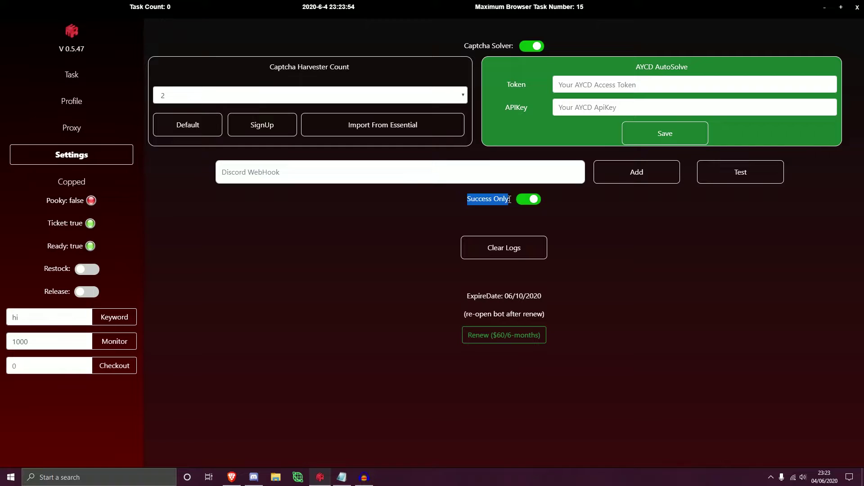
click(564, 206)
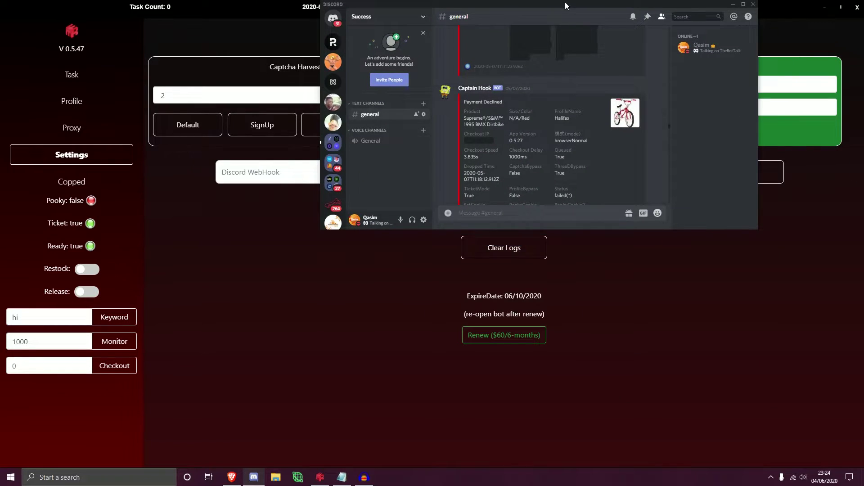
scroll(365, 164, down, 1)
scroll(347, 140, up, 1)
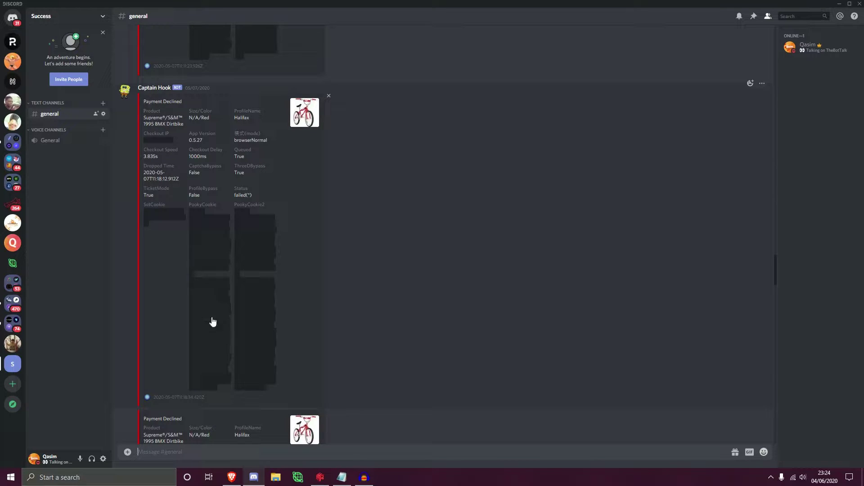
click(246, 477)
click(527, 199)
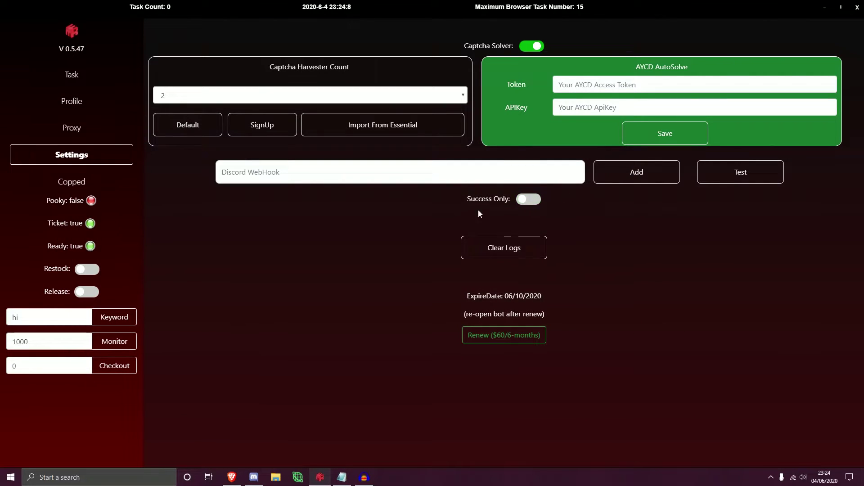
drag(482, 199, 463, 197)
click(253, 477)
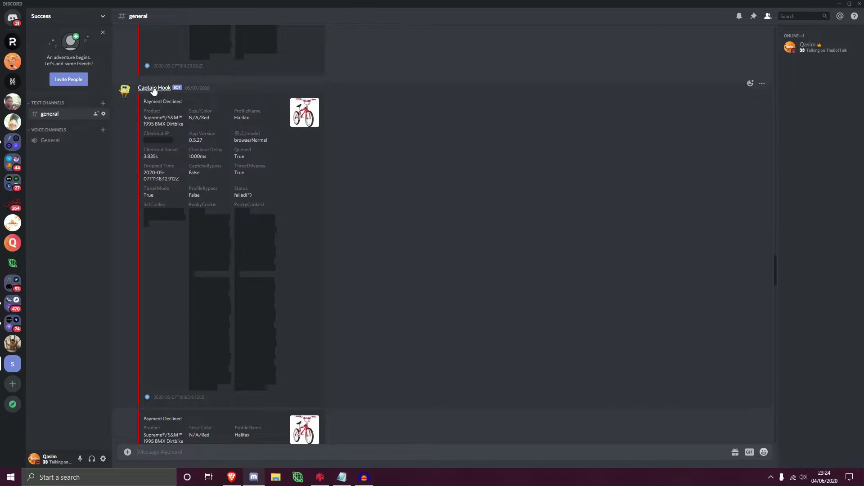
click(254, 477)
click(528, 199)
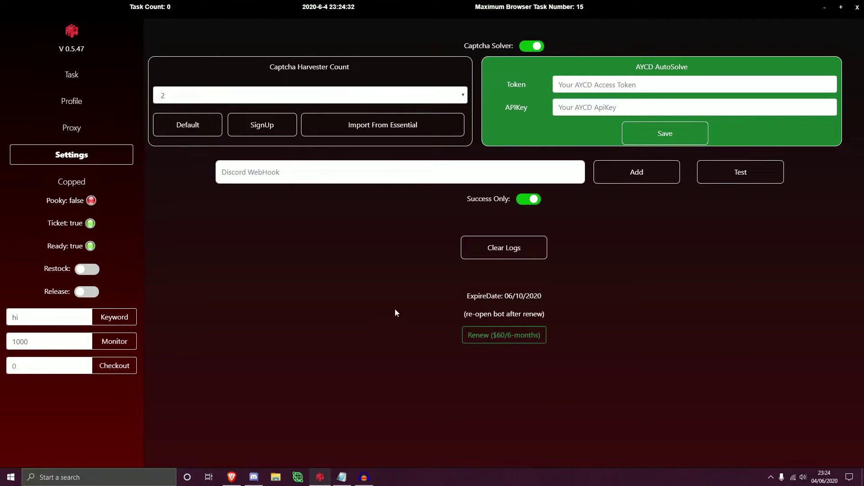
View and close the Stripe renewal payment form, then go to the Proxy page
click(479, 339)
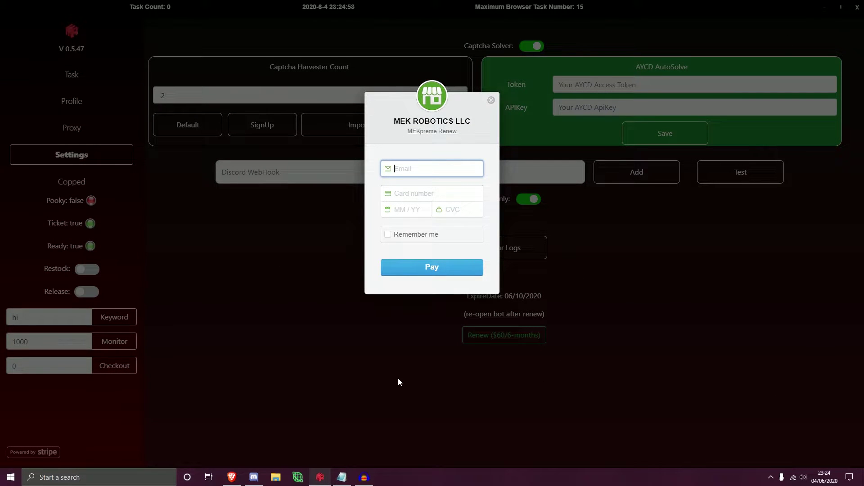
click(491, 101)
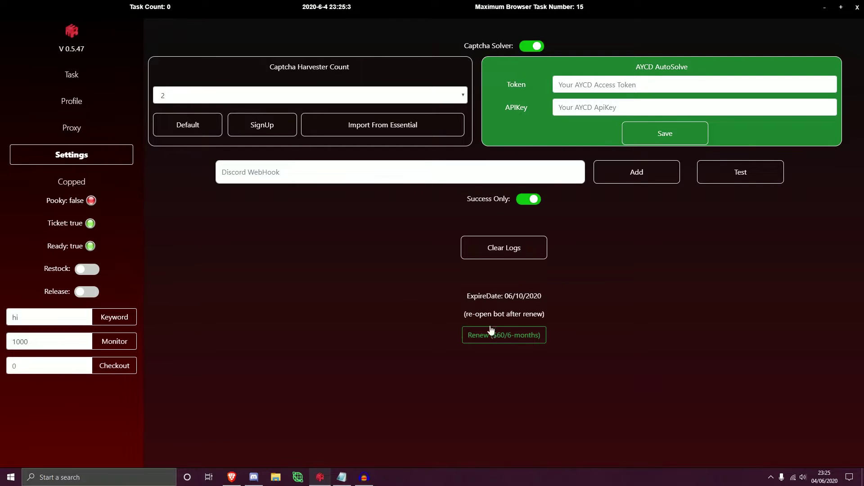
click(72, 128)
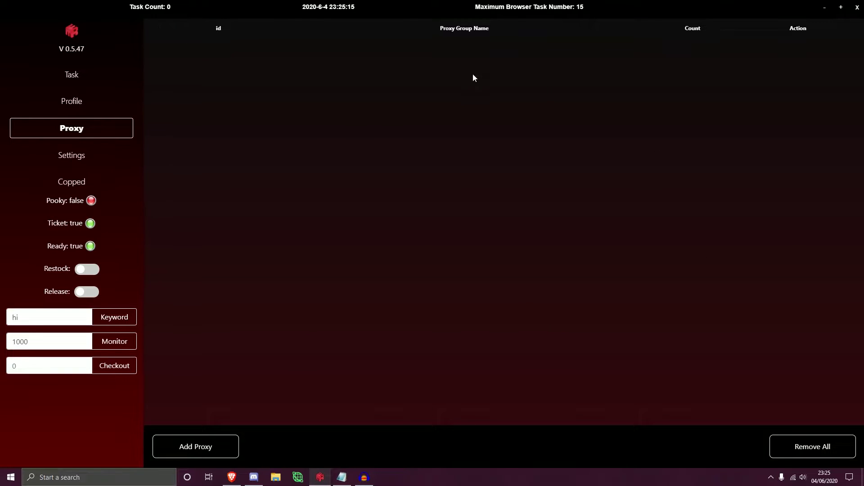
click(191, 447)
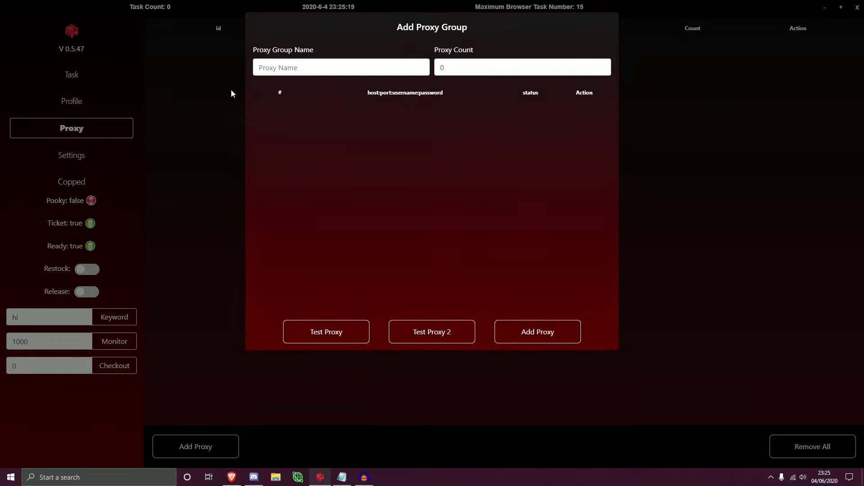
click(330, 62)
text(Test UK Resi)
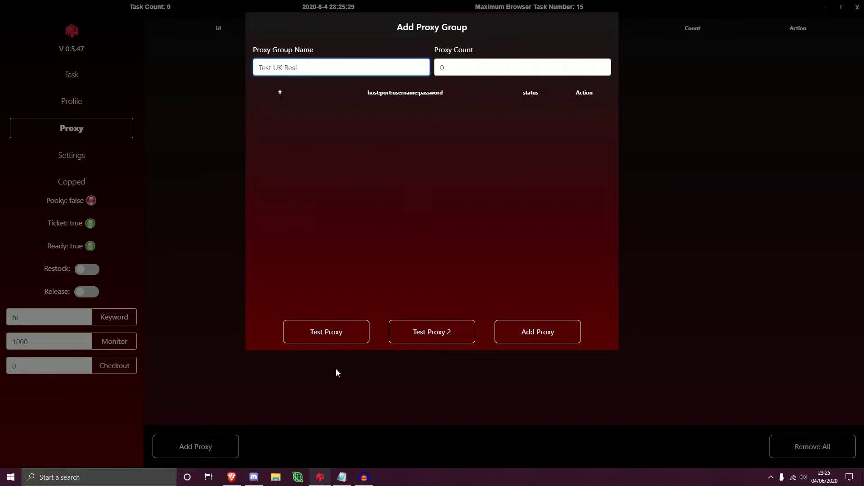
click(341, 476)
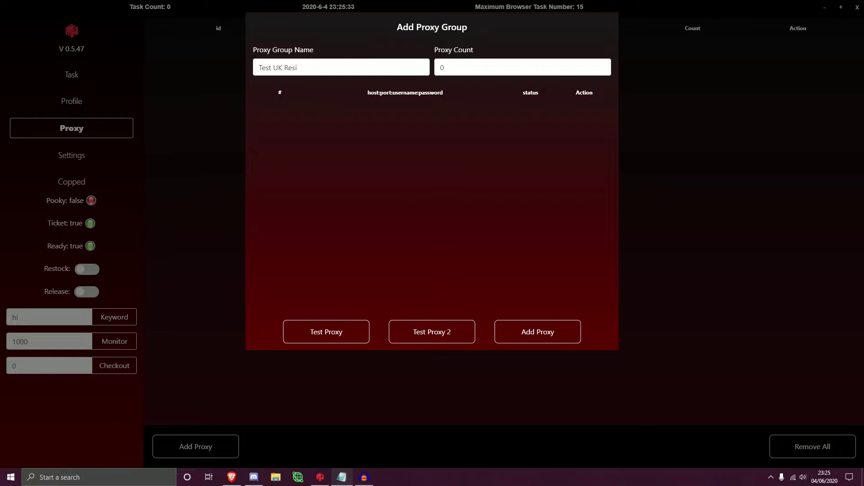
click(534, 335)
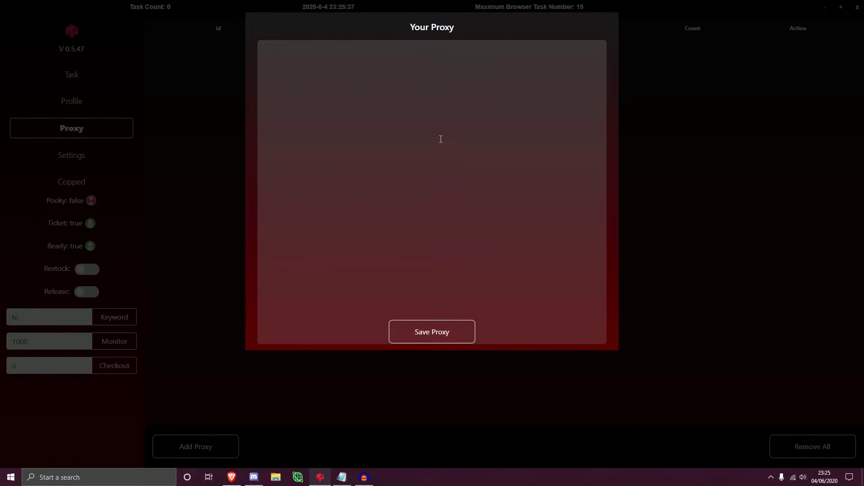
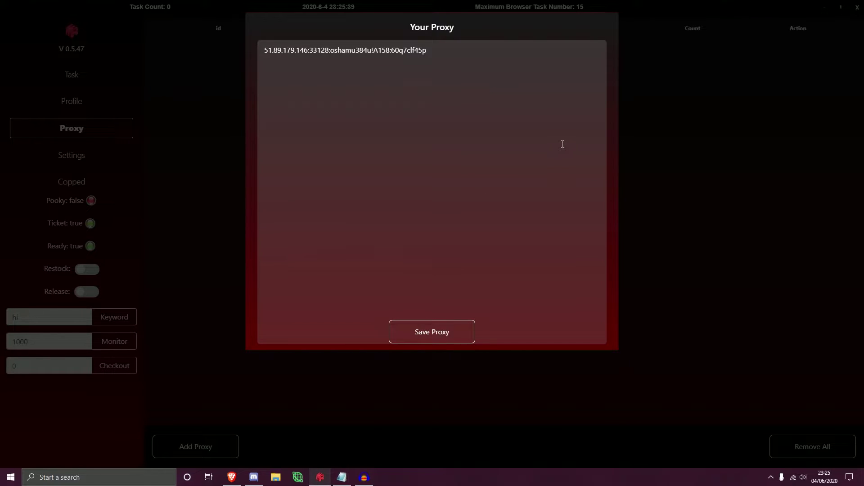
click(451, 337)
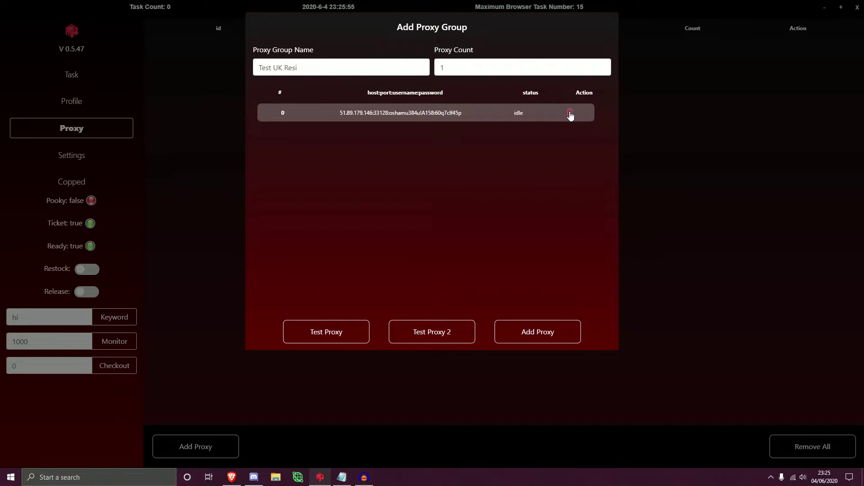
click(325, 334)
click(443, 332)
double_click(512, 110)
click(546, 335)
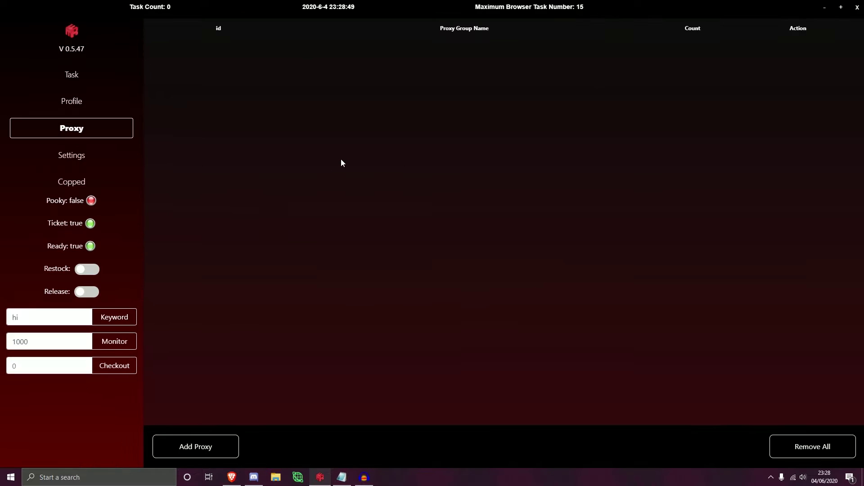
Create proxy group 'Test UK Resi' and paste and save one proxy into it
click(196, 446)
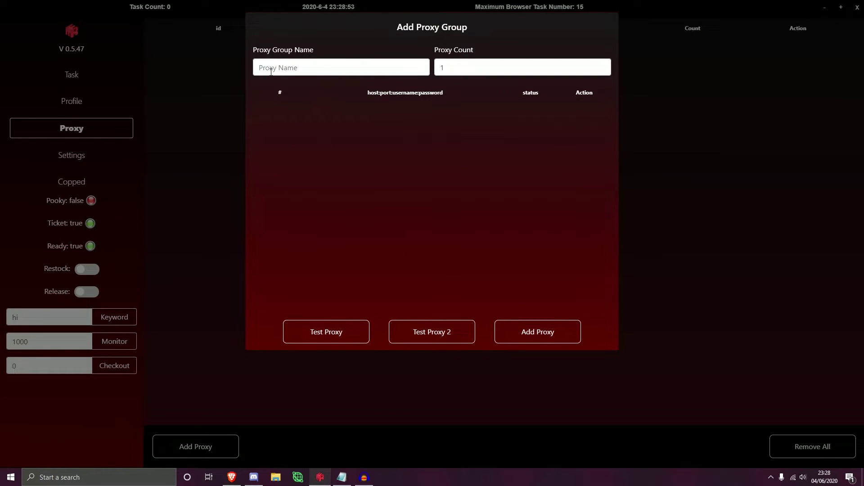
click(310, 63)
text(Test )
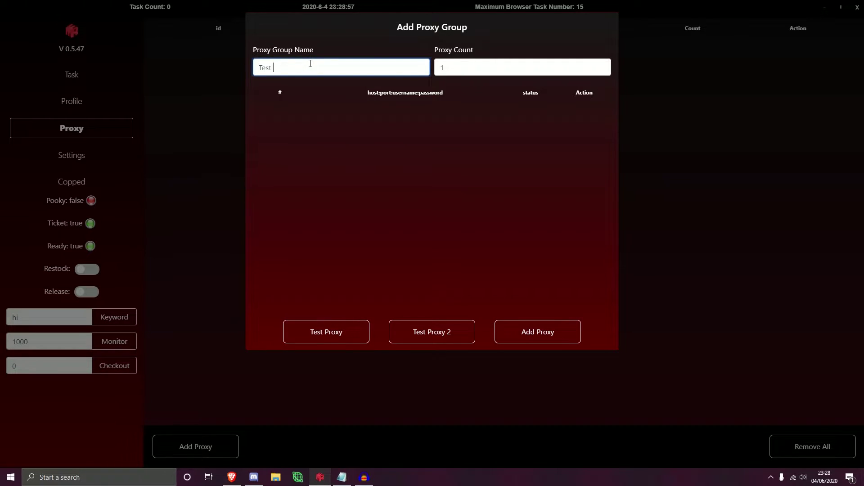
text(UK Resi)
click(554, 334)
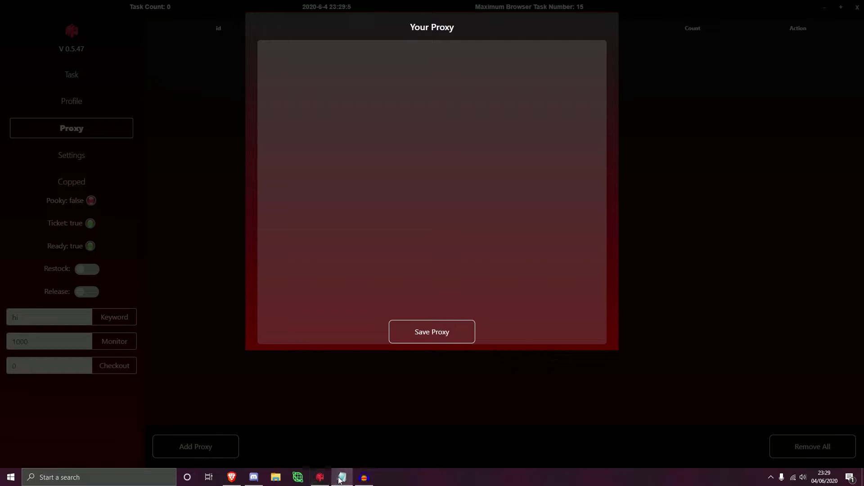
click(442, 150)
key(ctrl+v)
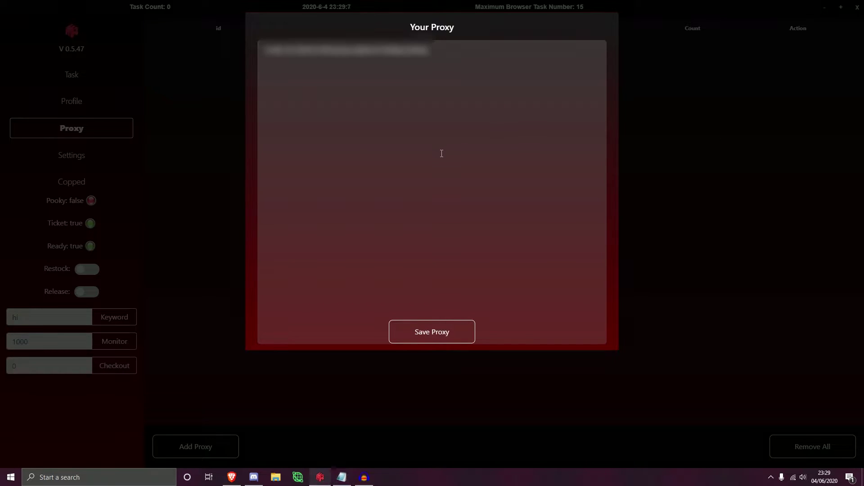
click(439, 336)
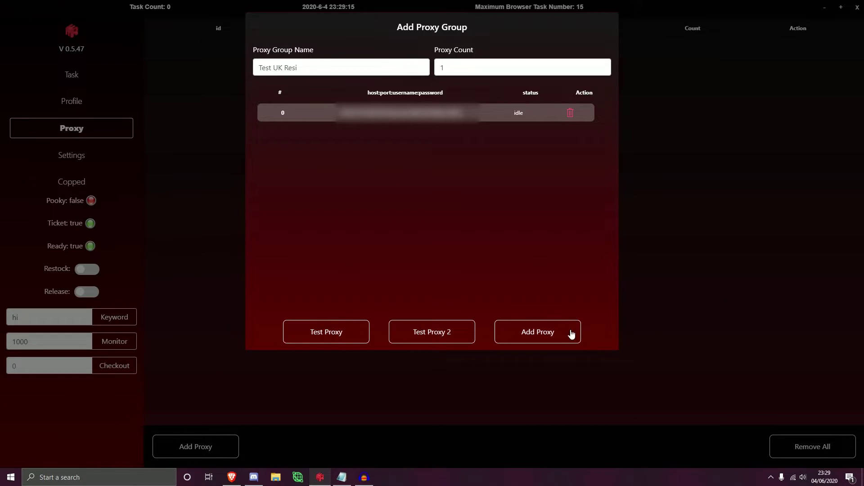
Test the group's proxy, which responds in 700 ms and sits idle
click(321, 339)
drag(511, 115, 531, 117)
drag(381, 90, 444, 90)
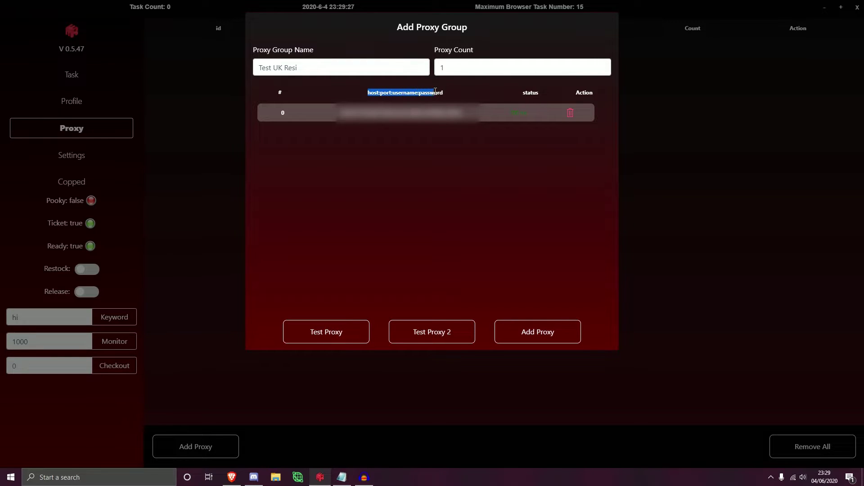
click(374, 108)
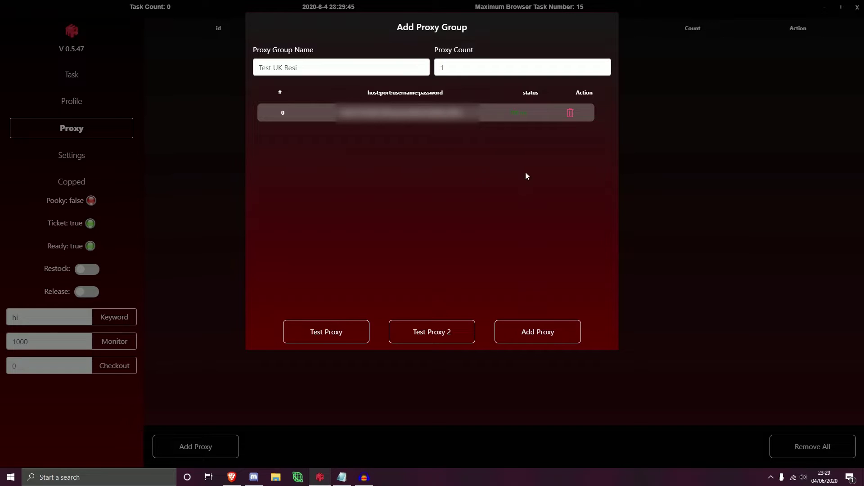
click(538, 332)
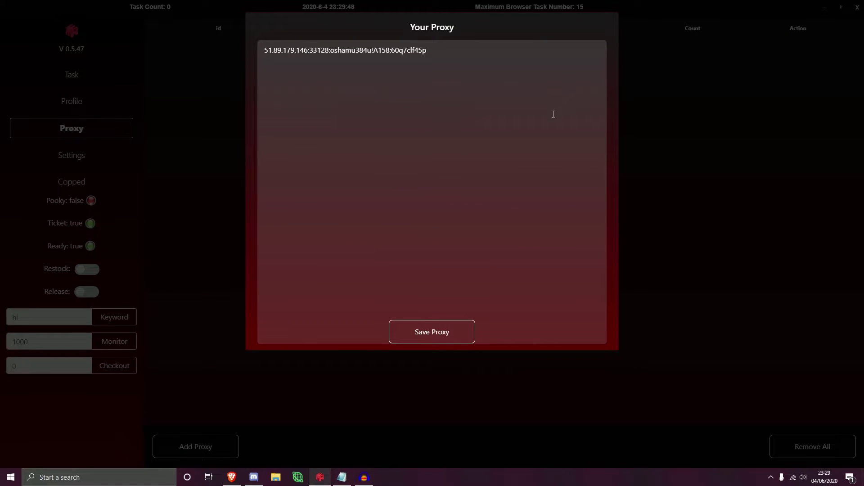
click(434, 331)
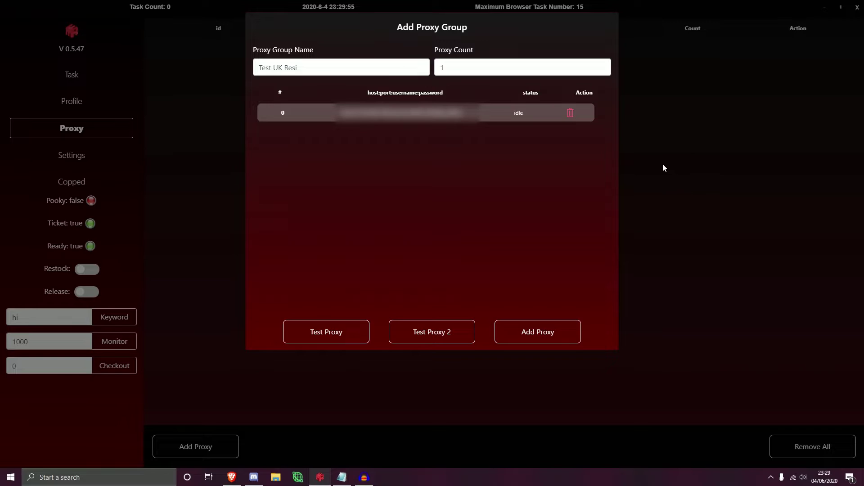
double_click(648, 3)
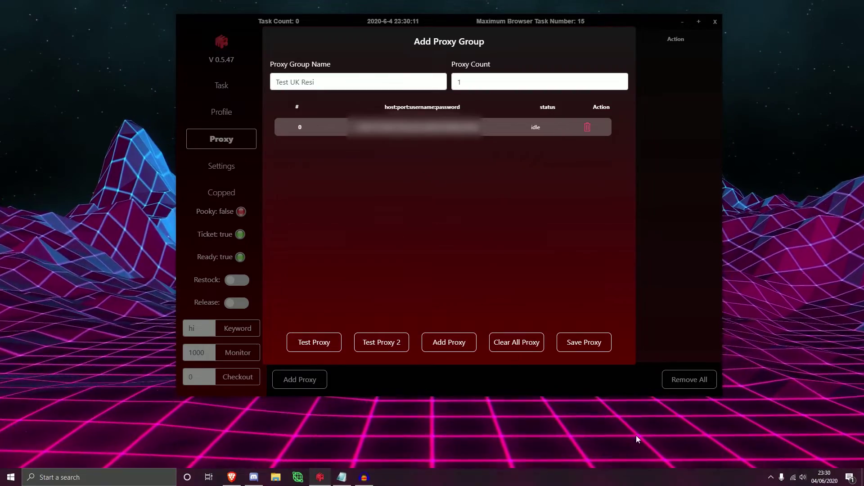
Save the Test UK Resi group with count 1, then open and close its editor
click(581, 347)
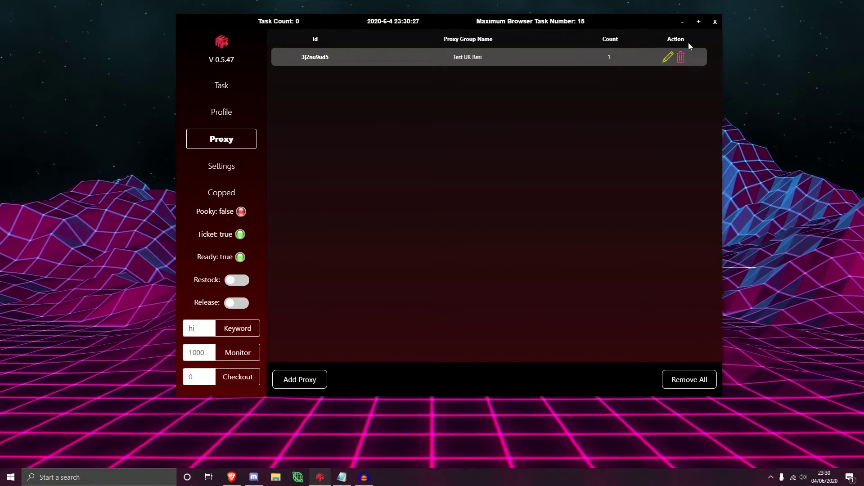
click(668, 57)
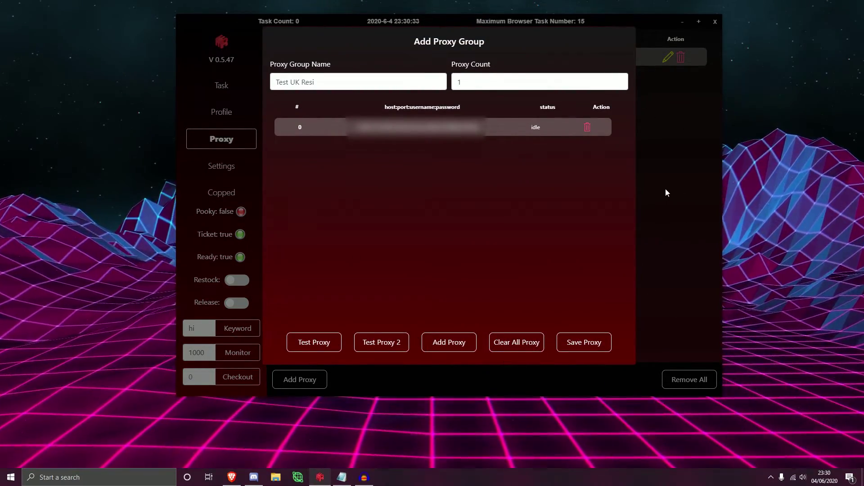
click(666, 188)
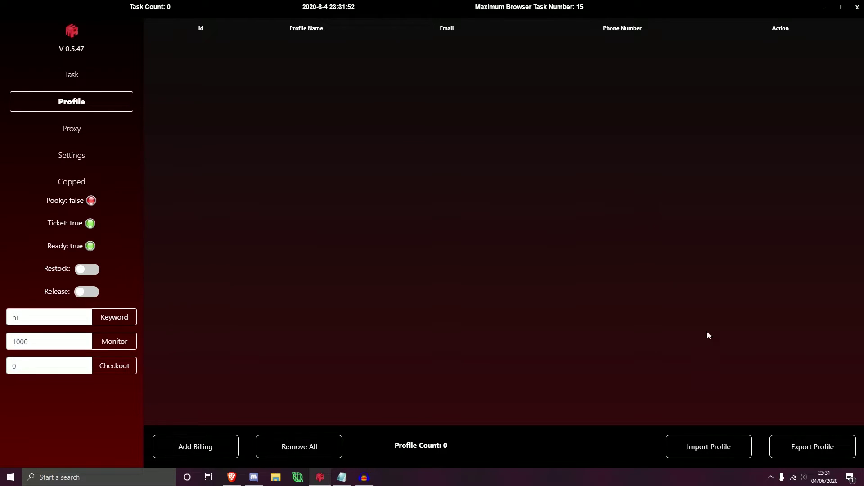
click(709, 448)
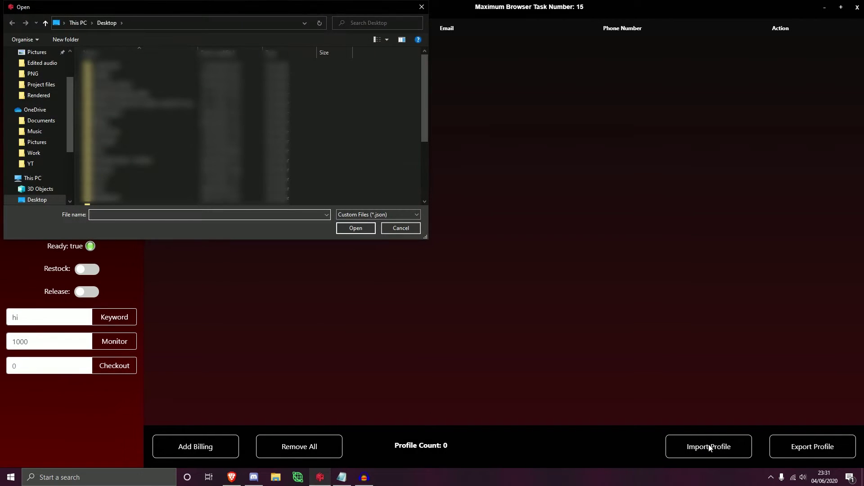
click(419, 10)
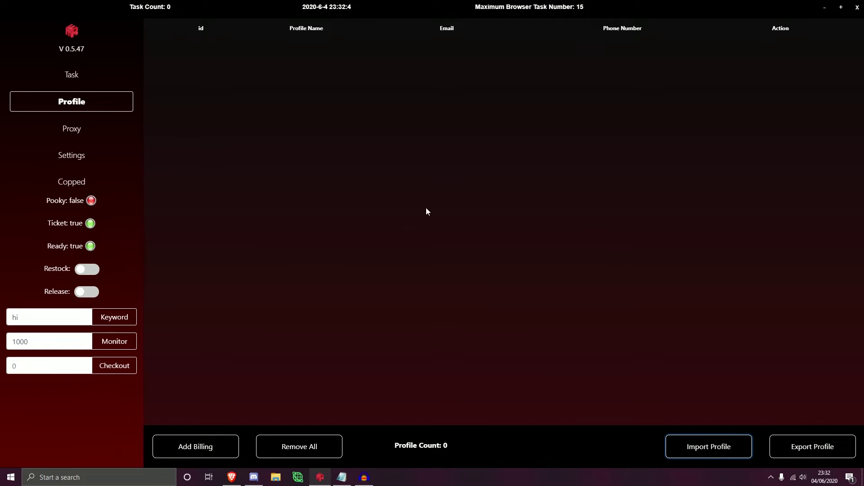
Start a billing profile named Test and fill in its contact and address fields
click(203, 448)
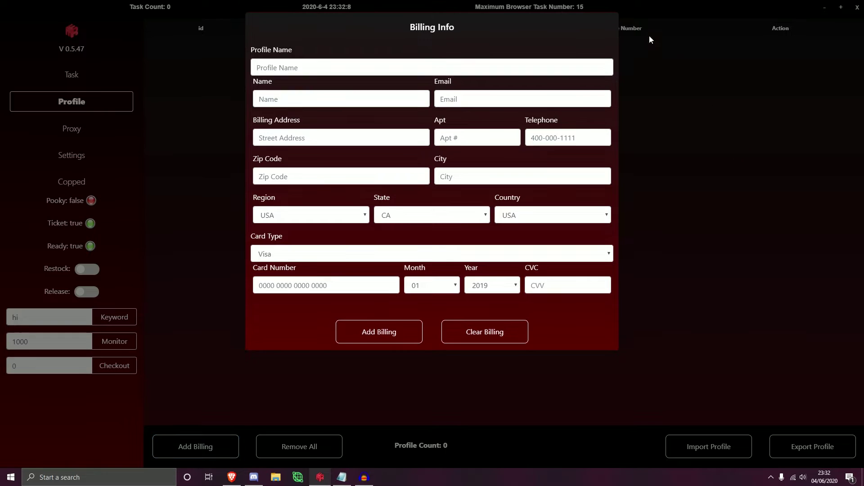
click(374, 70)
text(Test)
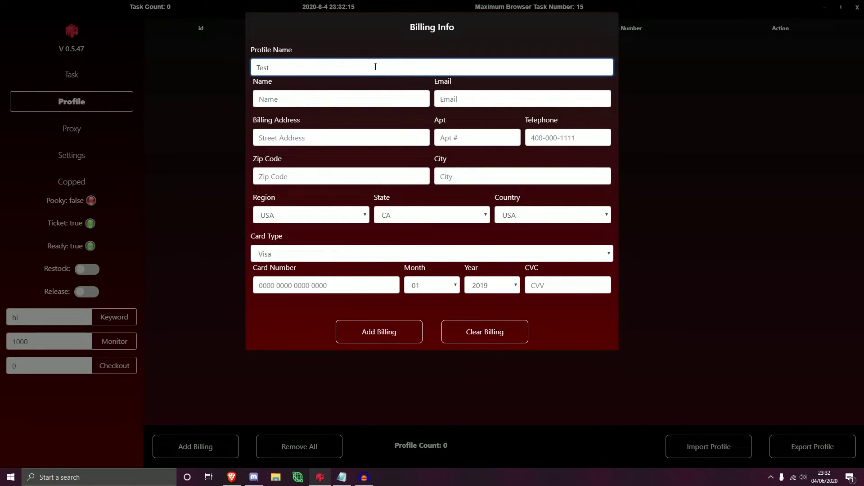
click(276, 95)
click(455, 98)
click(324, 141)
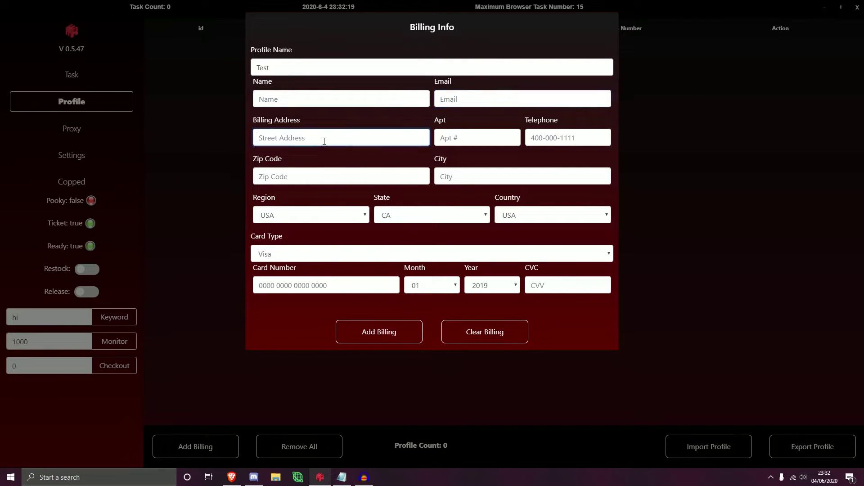
click(476, 134)
click(573, 140)
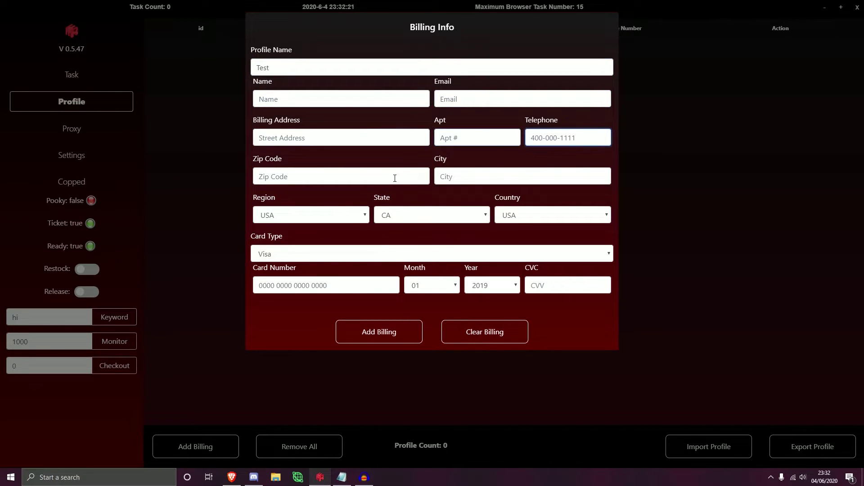
click(501, 177)
Choose region EU, country UK and a Visa card, then save the Test profile
click(314, 215)
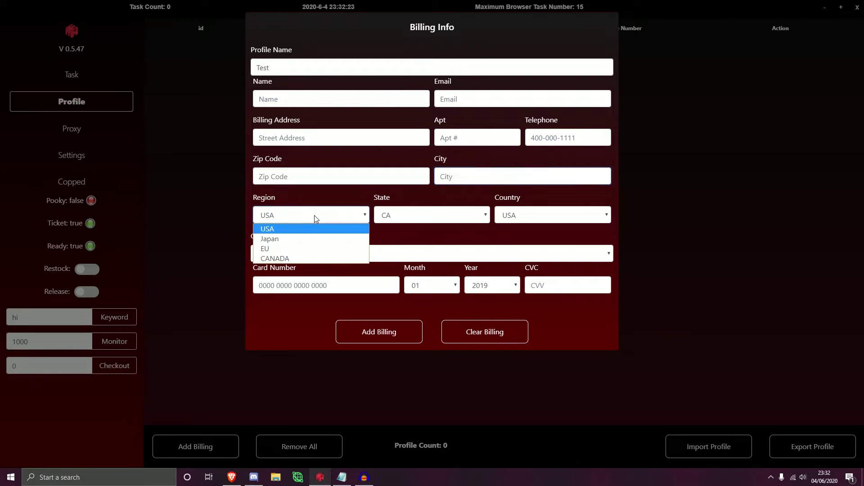
click(413, 217)
click(534, 220)
click(395, 255)
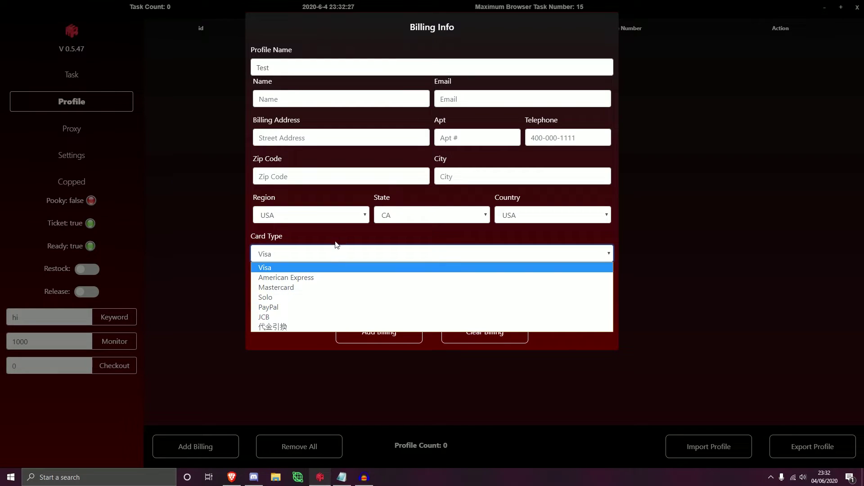
click(316, 259)
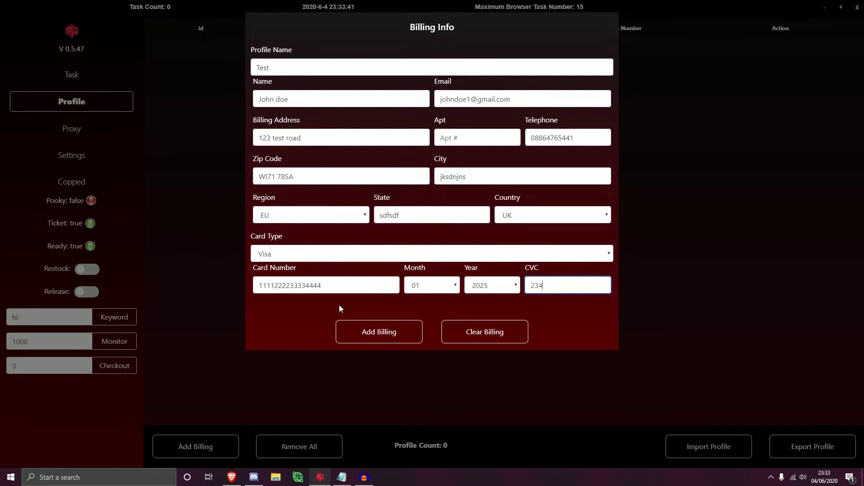
click(361, 339)
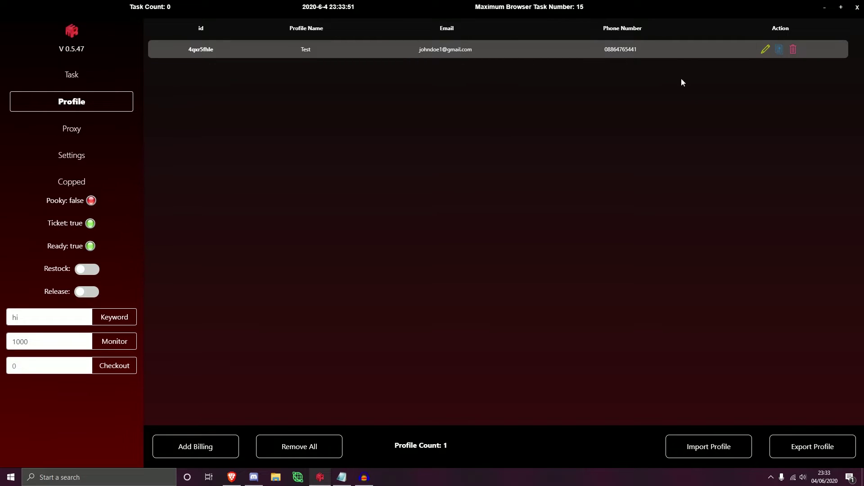
Duplicate the Test profile, delete the copy, and switch to the Supreme socks page in Brave
click(767, 50)
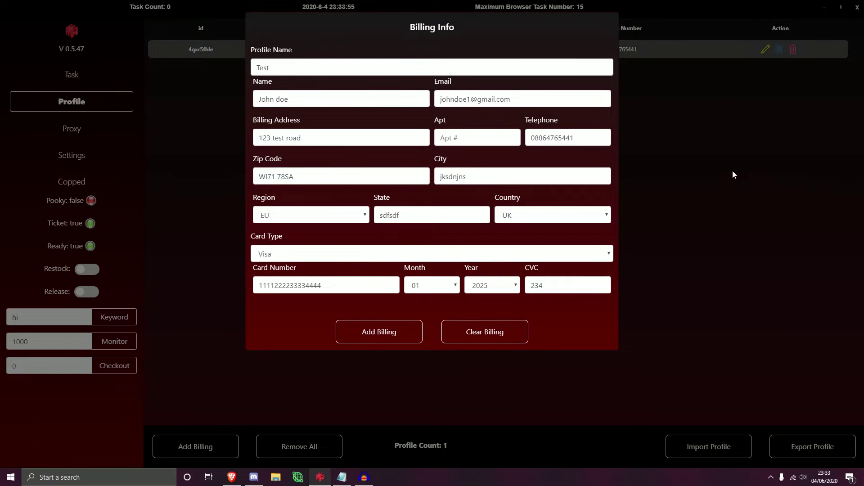
click(768, 79)
click(780, 50)
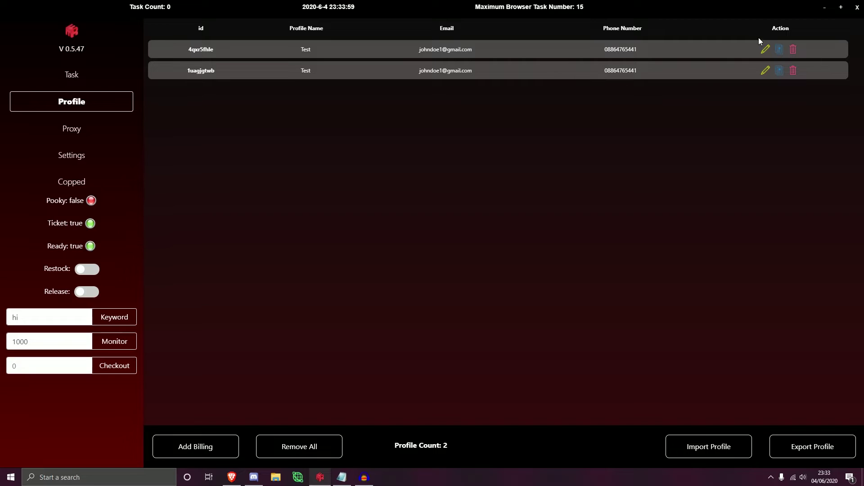
click(794, 74)
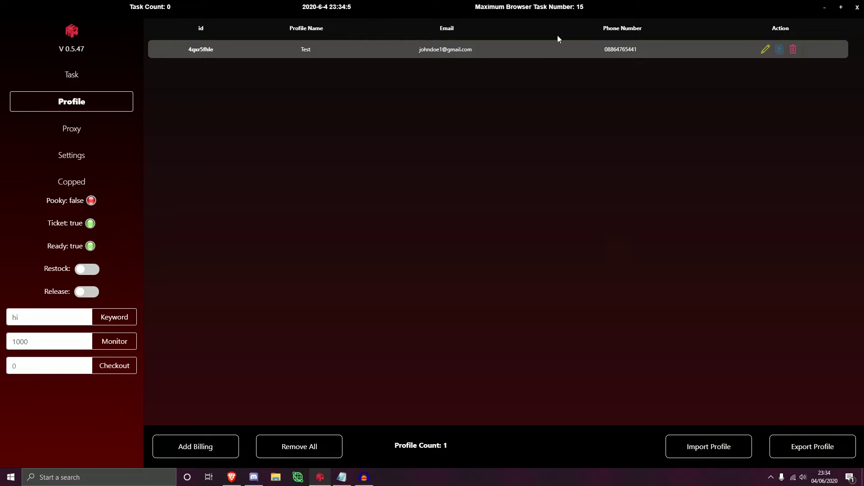
key(alt+Tab)
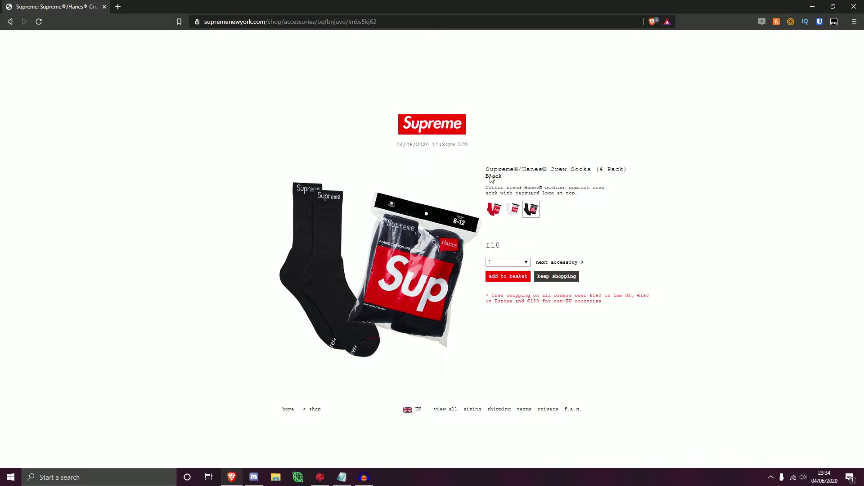
Check the Hanes Crew Socks product URL, then minimize the browser to return to MEKpreme
click(332, 22)
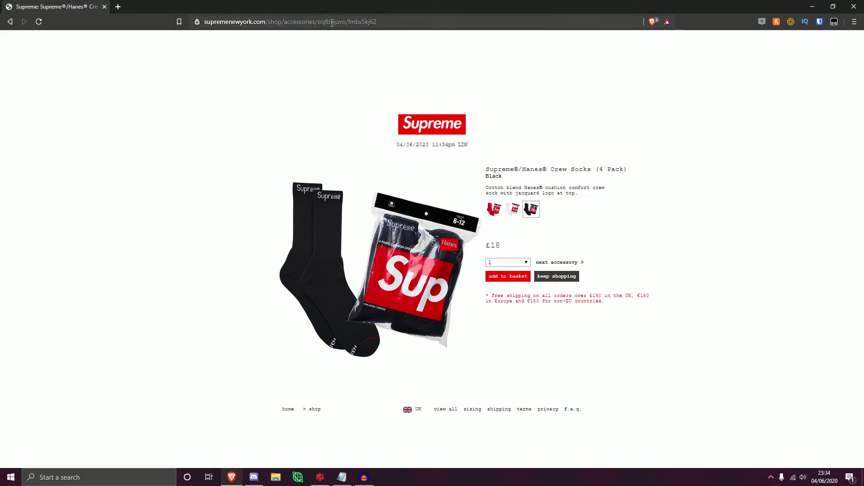
click(168, 121)
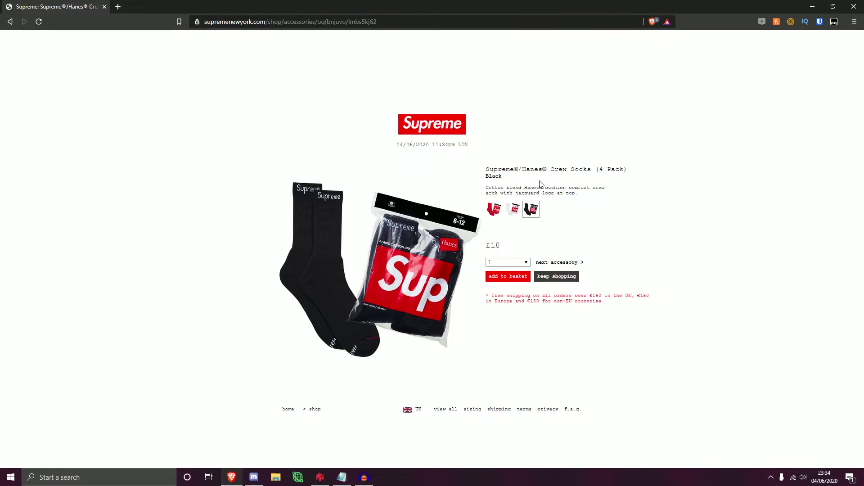
click(813, 9)
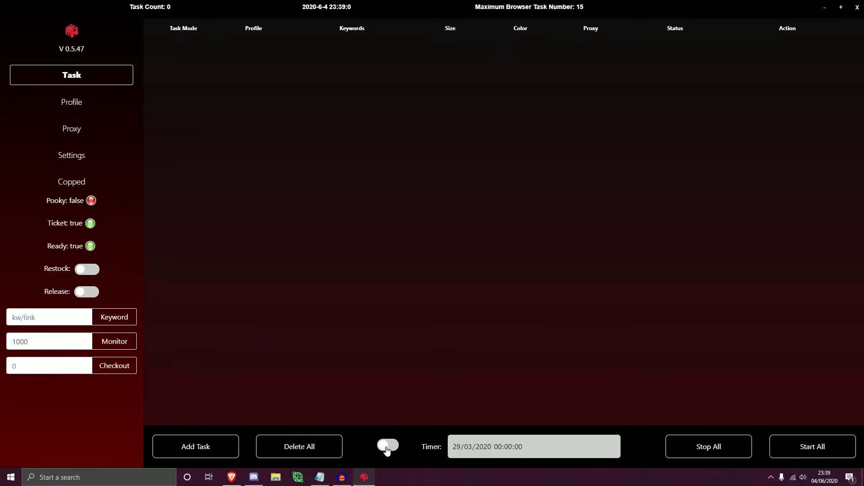
Start a new task named Socks and assign it the Halifax billing profile
click(387, 447)
click(393, 449)
click(208, 447)
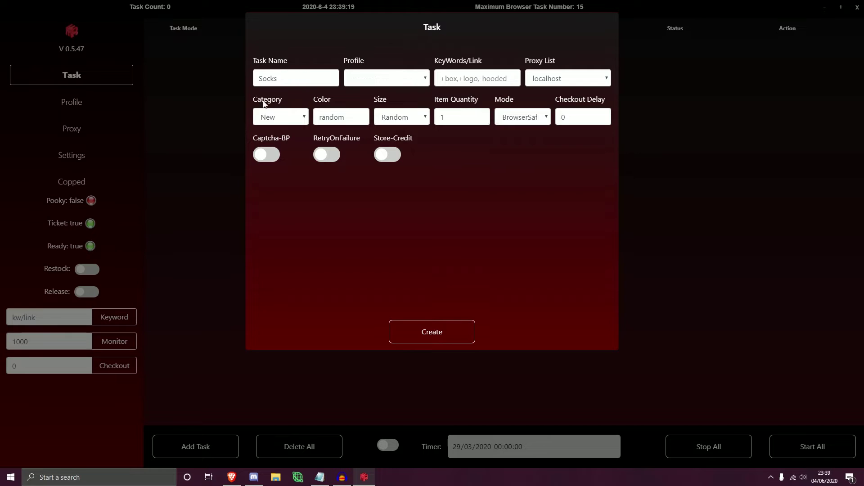
double_click(285, 74)
click(285, 75)
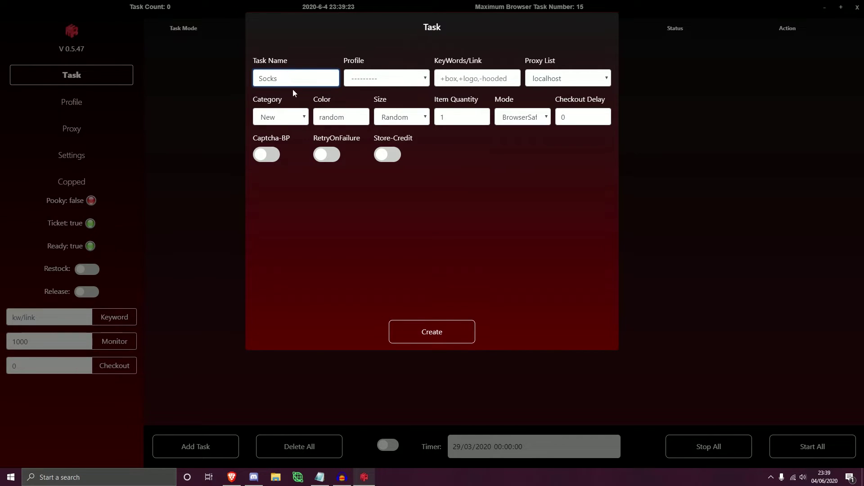
click(395, 80)
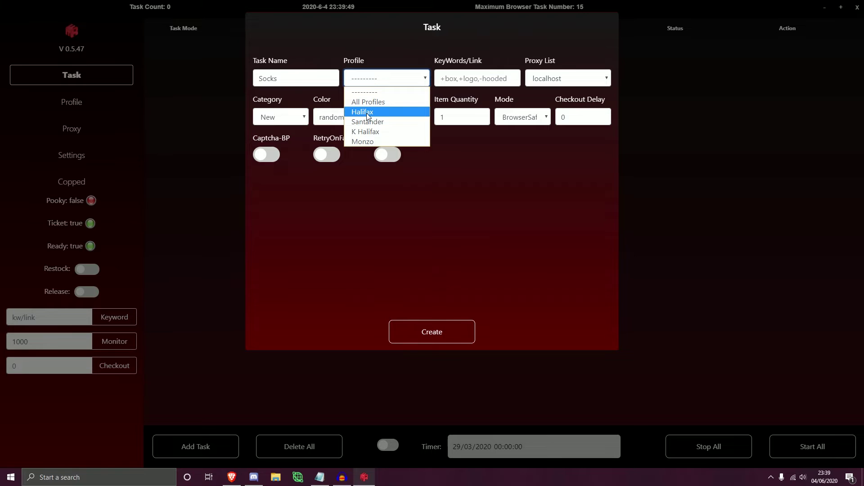
click(368, 112)
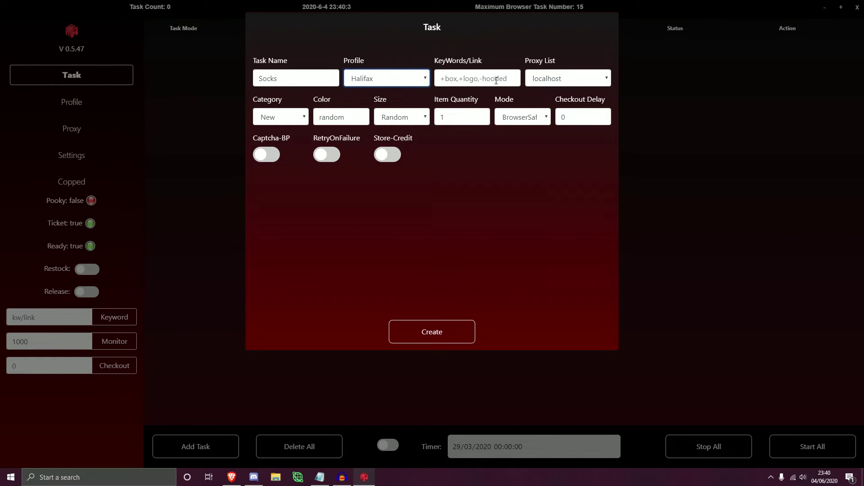
Paste the Supreme product link, choose the Test UK Resi proxy list and Accessories category
click(480, 79)
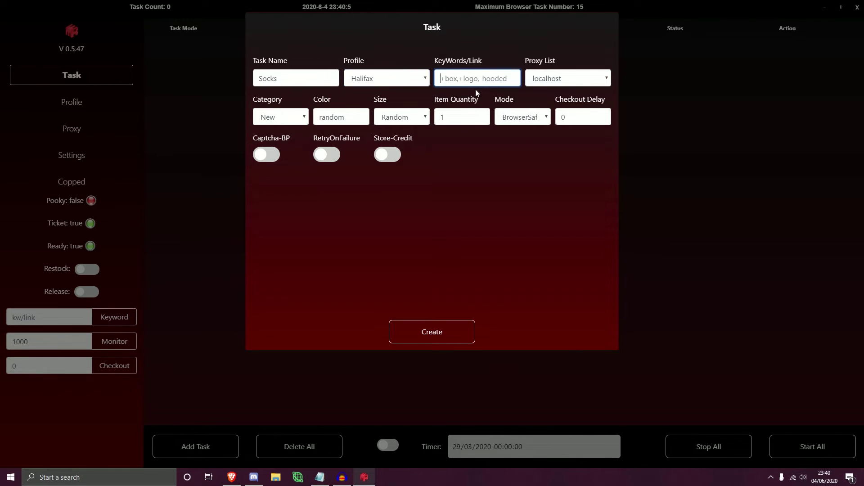
key(ctrl+v)
click(557, 83)
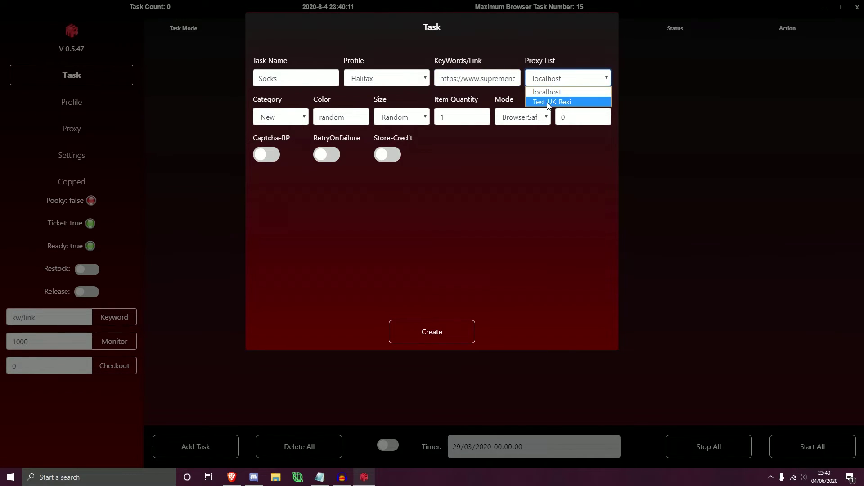
click(564, 105)
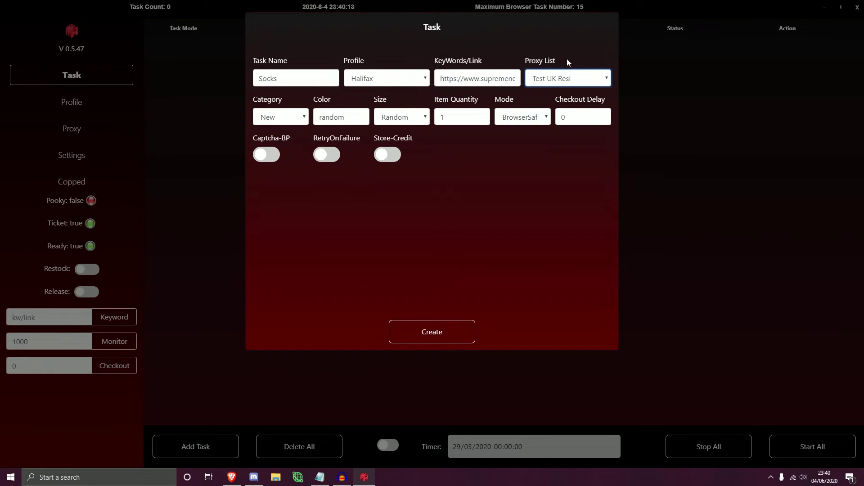
click(278, 117)
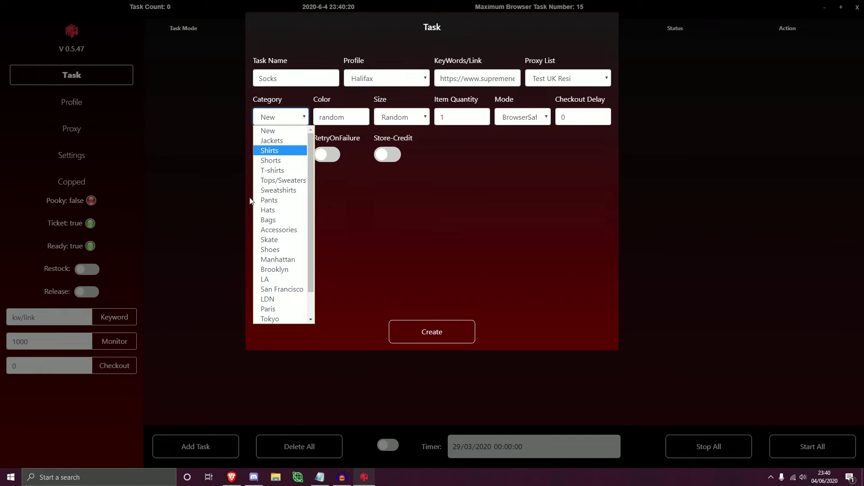
click(278, 230)
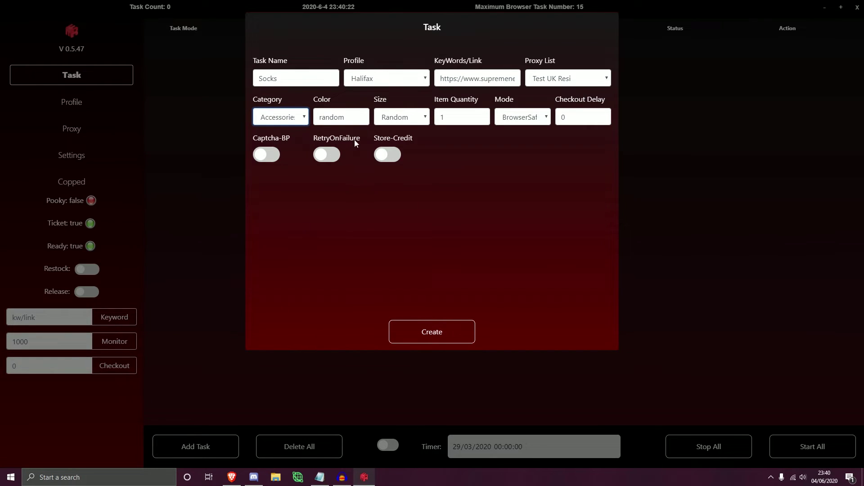
Keep Random size and BrowserSafe mode, and set the checkout delay to 400
click(405, 117)
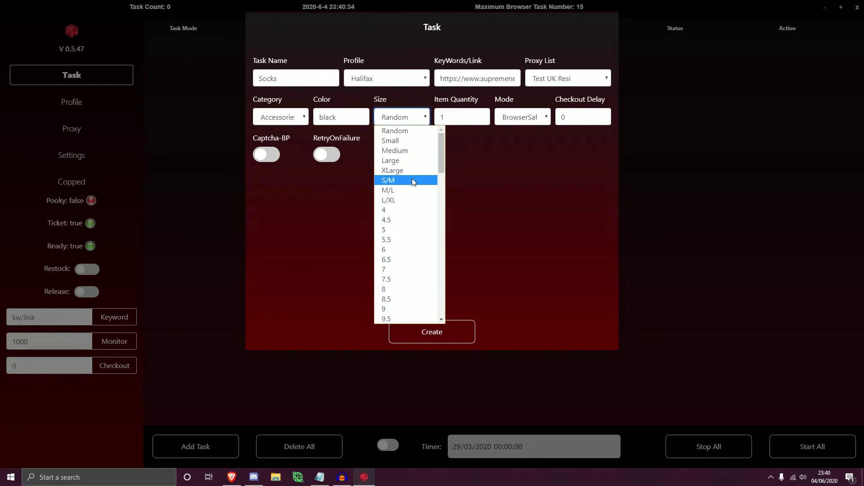
scroll(414, 175, down, 10)
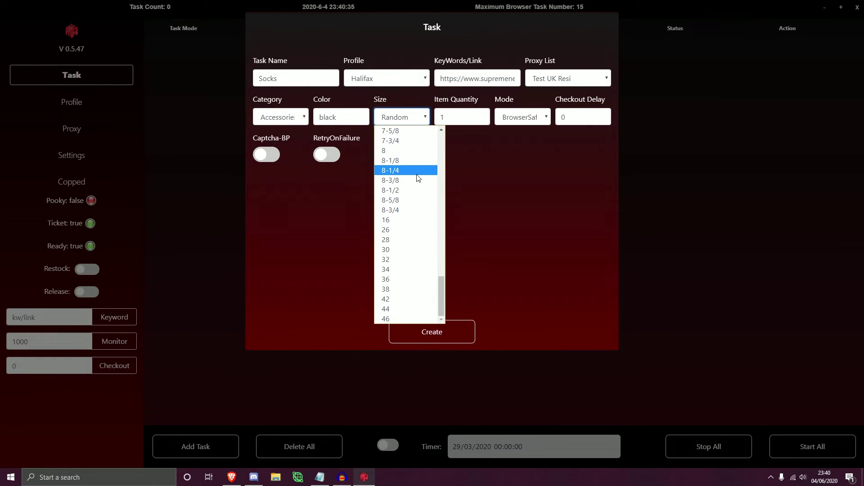
scroll(418, 178, up, 10)
click(416, 132)
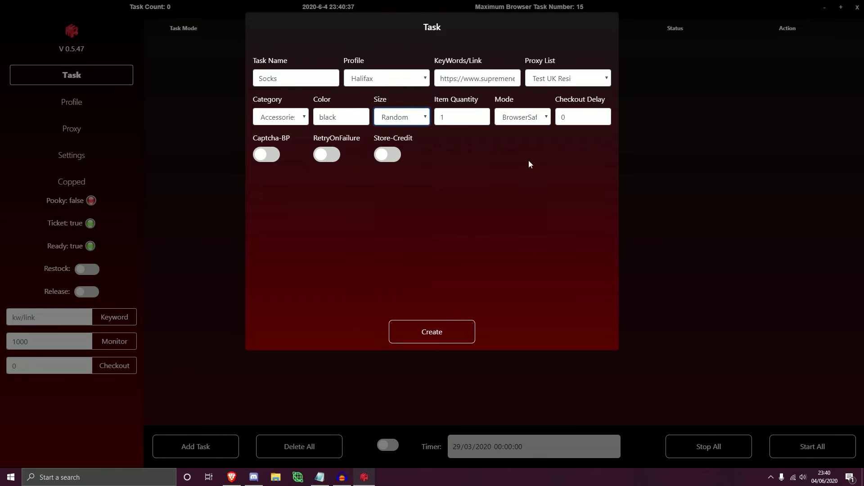
drag(474, 79, 518, 79)
click(498, 78)
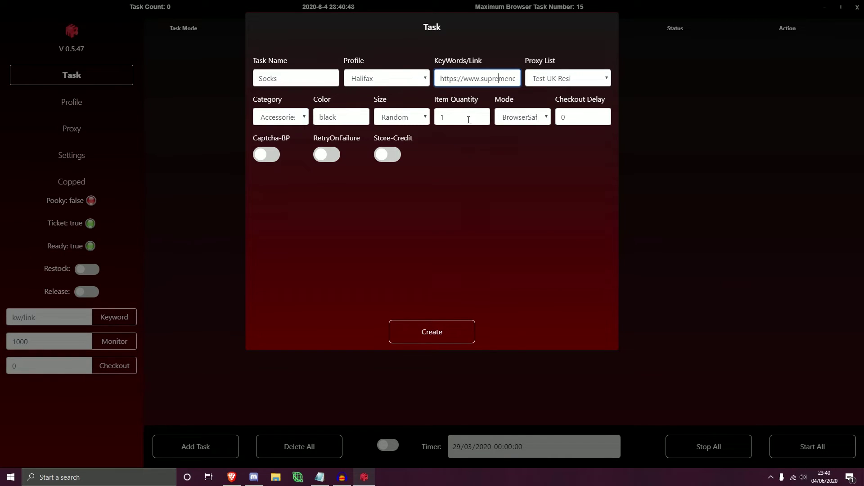
click(534, 123)
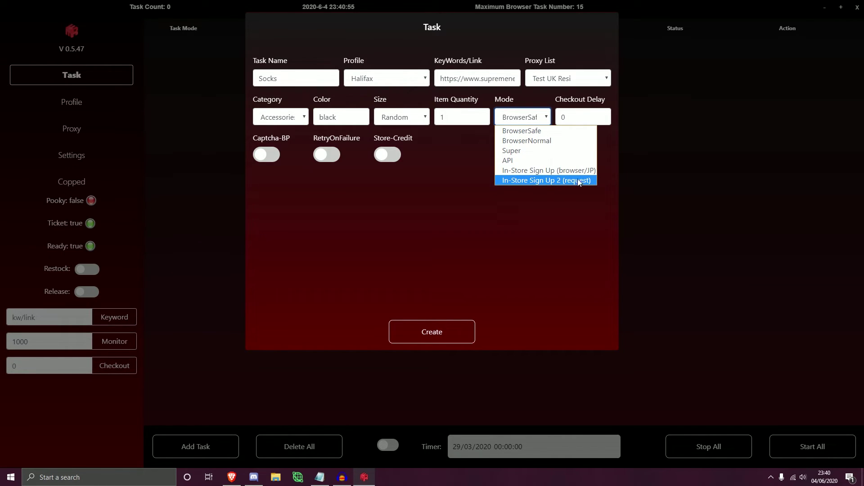
click(586, 189)
double_click(563, 118)
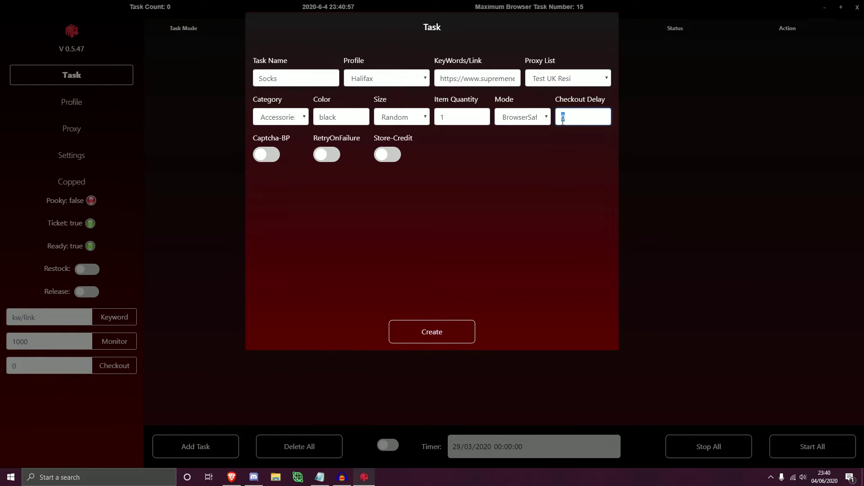
click(568, 114)
Create the Socks task, then open and close its edit dialog without changes
click(445, 335)
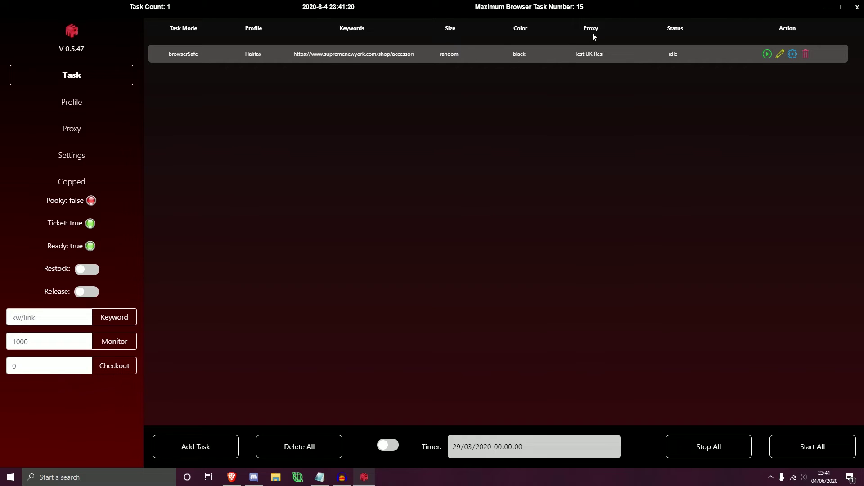
double_click(599, 54)
click(780, 55)
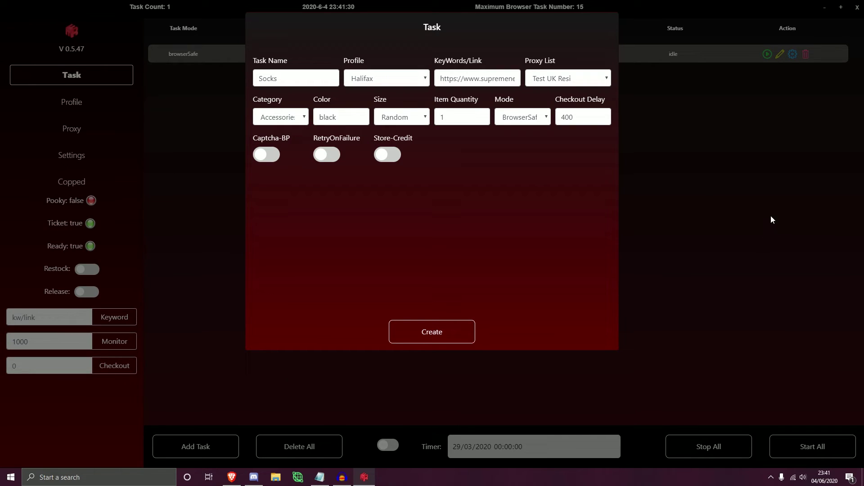
click(696, 188)
Duplicate the Socks task from its gear menu, then delete the copy
click(793, 54)
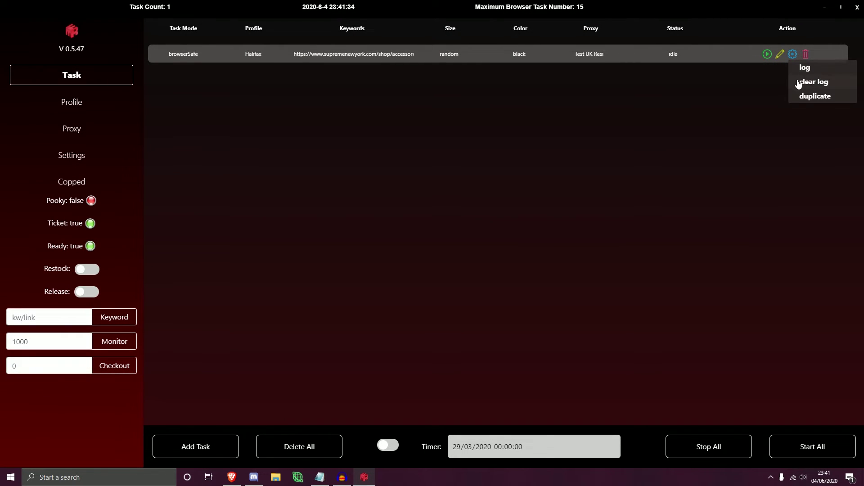
click(803, 96)
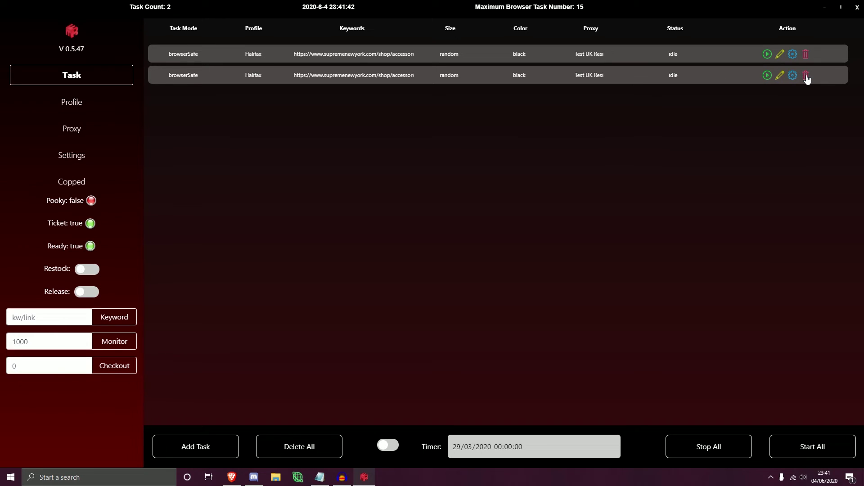
click(806, 75)
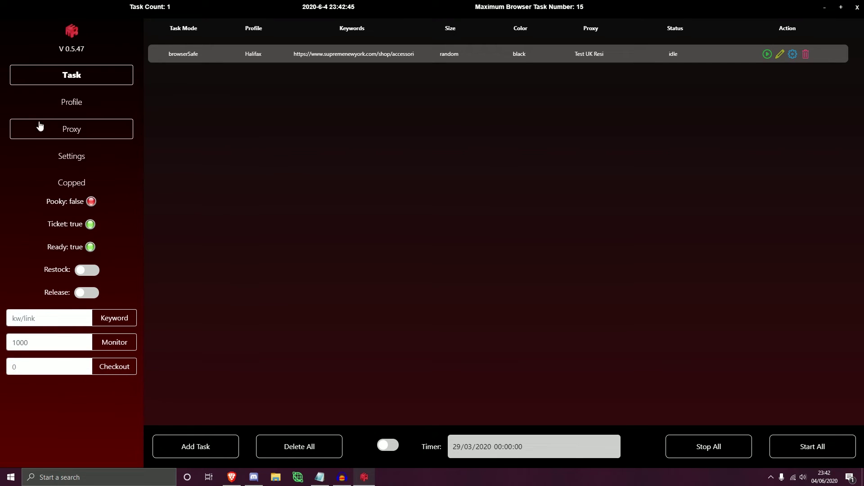
Launch a default captcha harvester from Settings and return to the task list
click(58, 158)
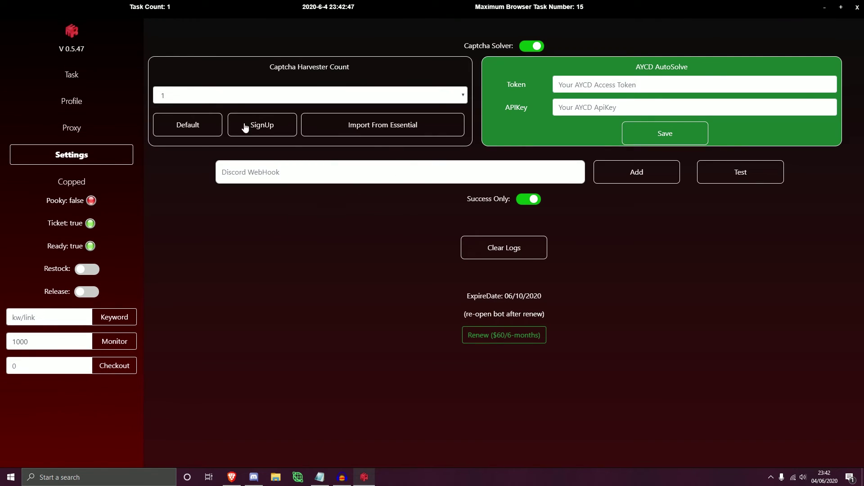
click(197, 131)
drag(414, 107, 338, 71)
click(71, 75)
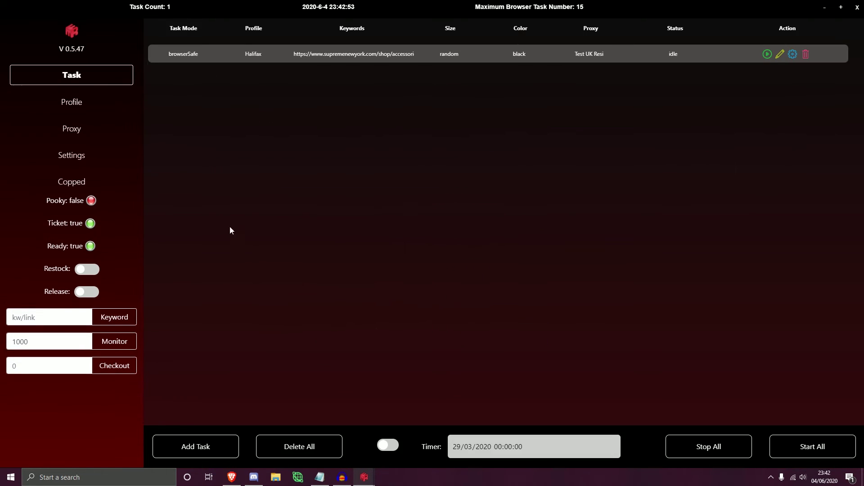
Move the supreme:8890 harvester window right, reset it, and start harvesting
mouse_move(365, 476)
click(410, 444)
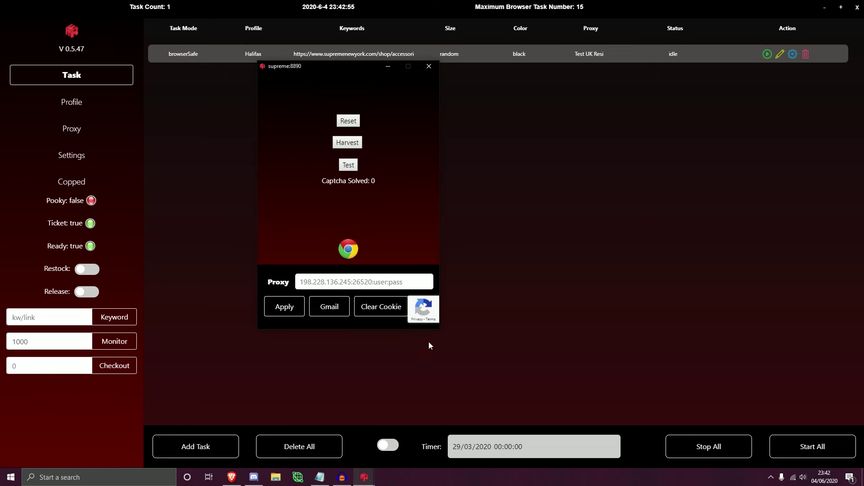
drag(355, 66, 510, 42)
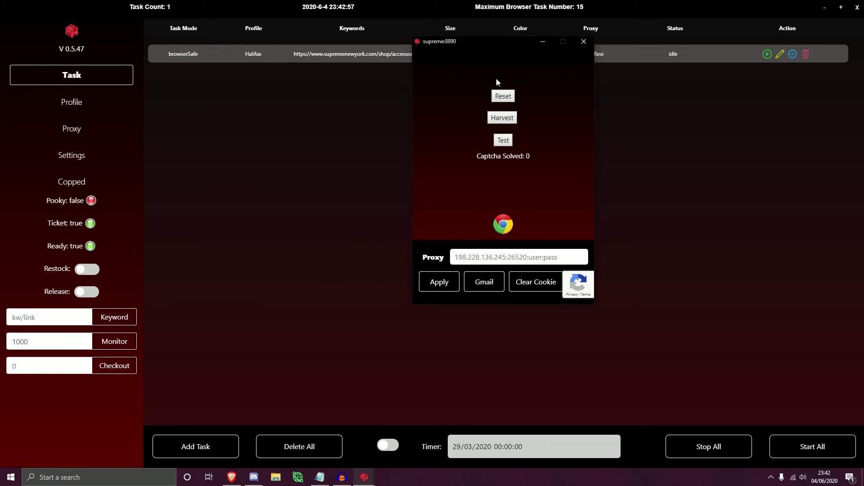
click(503, 99)
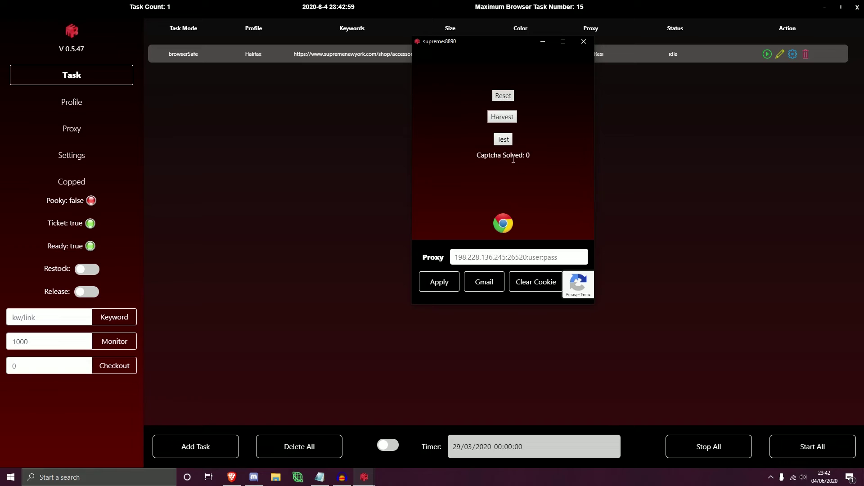
click(495, 118)
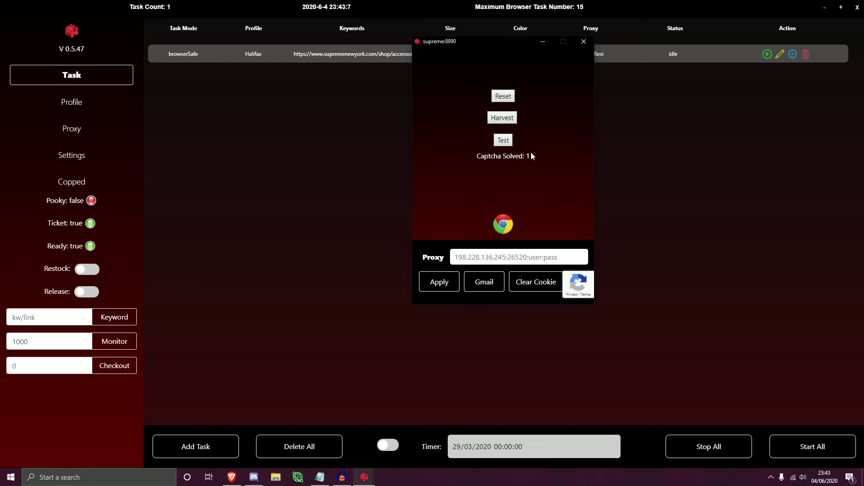
Run a test captcha solve, close the Chrome window, and open the Gmail login window
click(503, 141)
click(503, 224)
drag(509, 113, 461, 112)
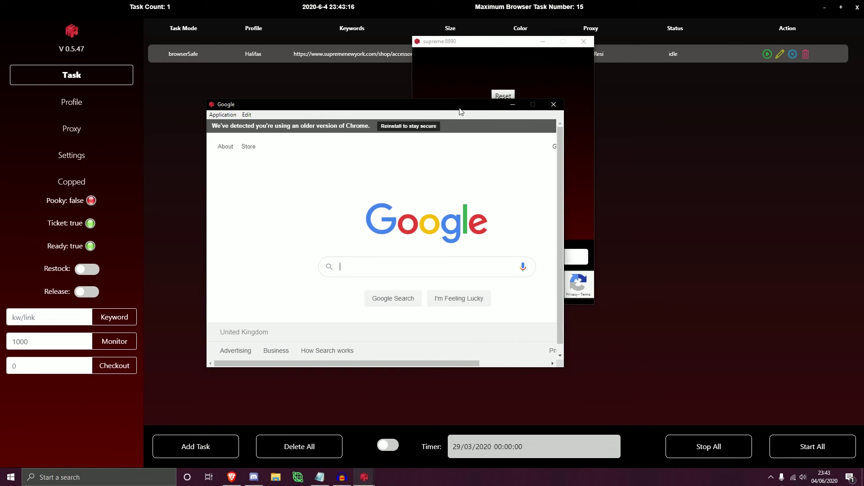
click(554, 107)
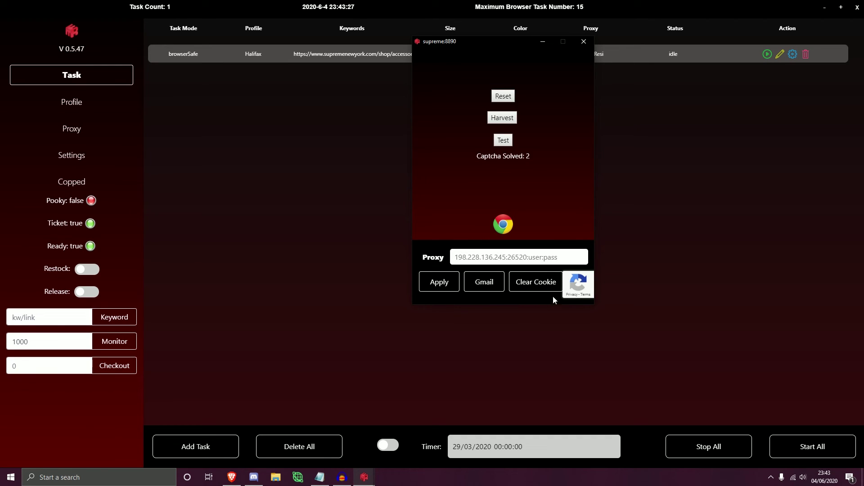
click(485, 283)
drag(471, 110, 492, 106)
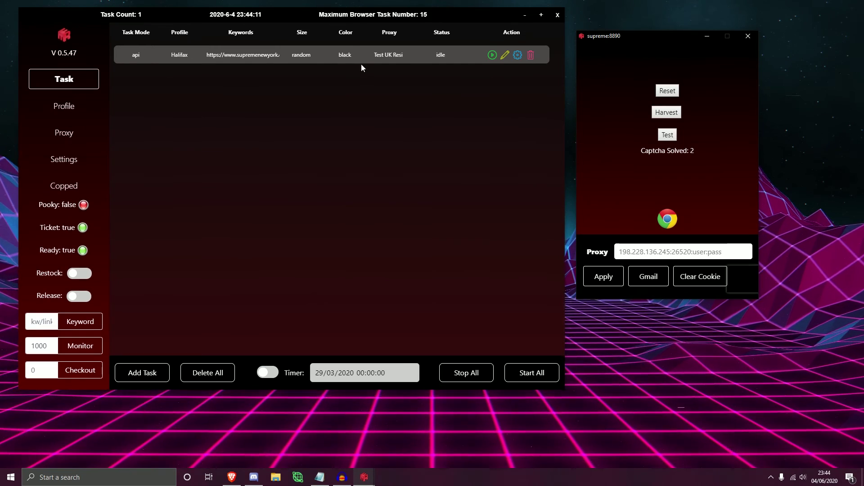
Test-run the Socks task until it reaches Check Email, then stop it
drag(619, 44, 610, 43)
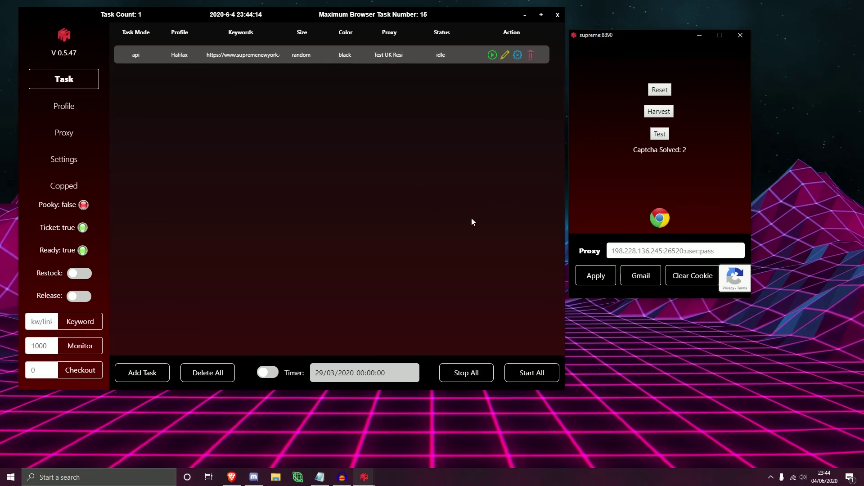
click(492, 56)
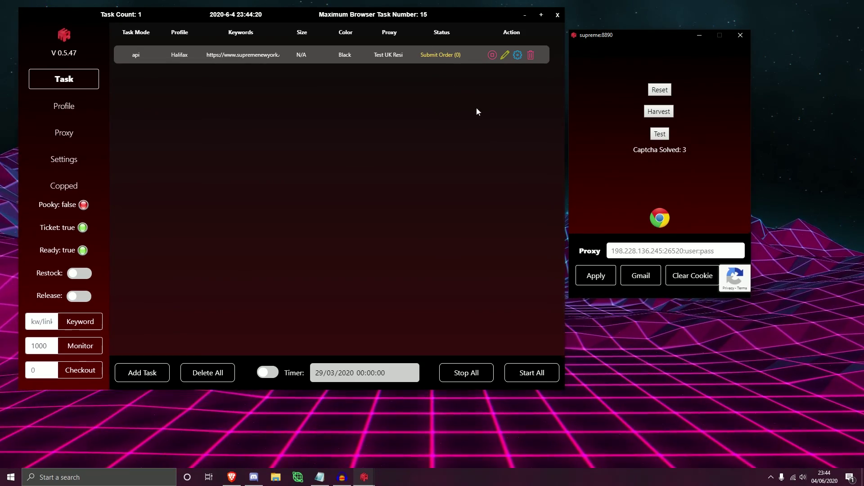
drag(624, 36, 619, 30)
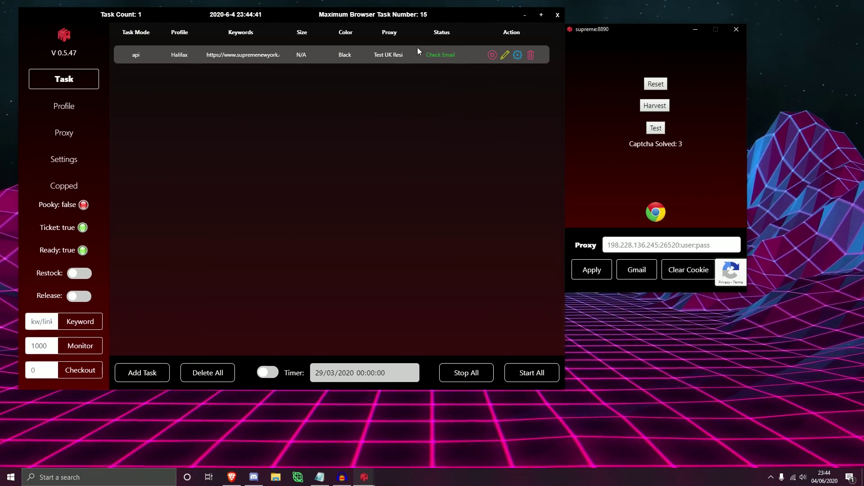
triple_click(435, 58)
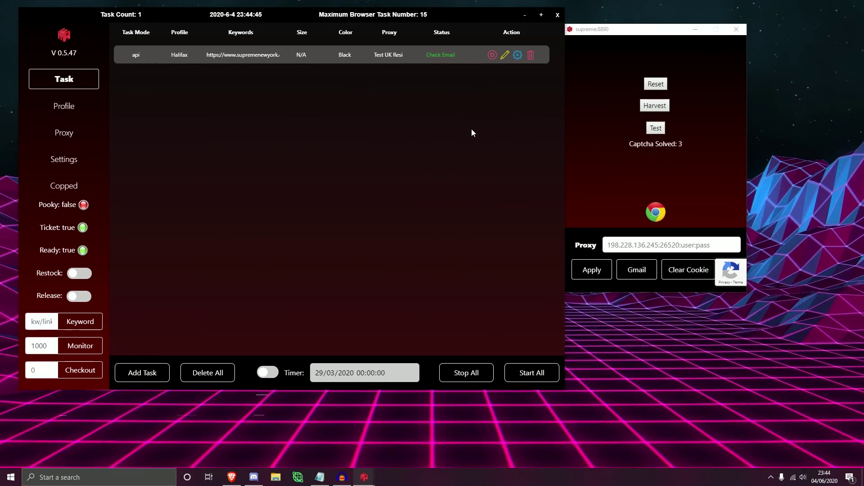
click(492, 55)
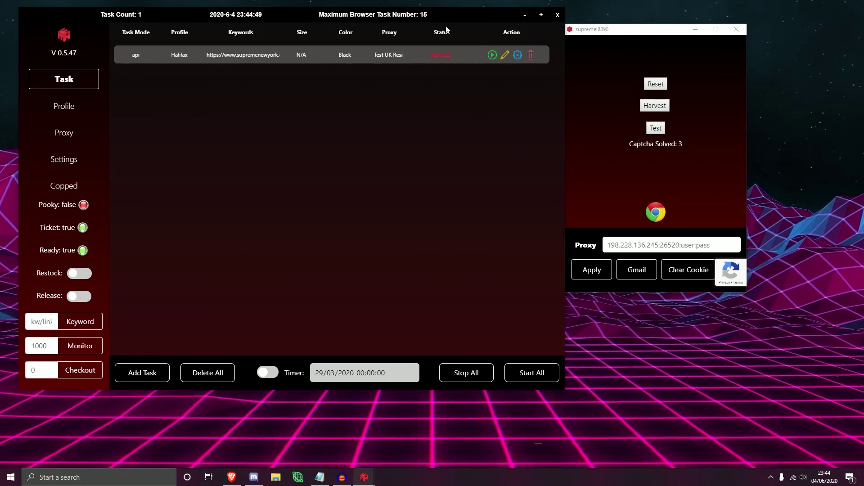